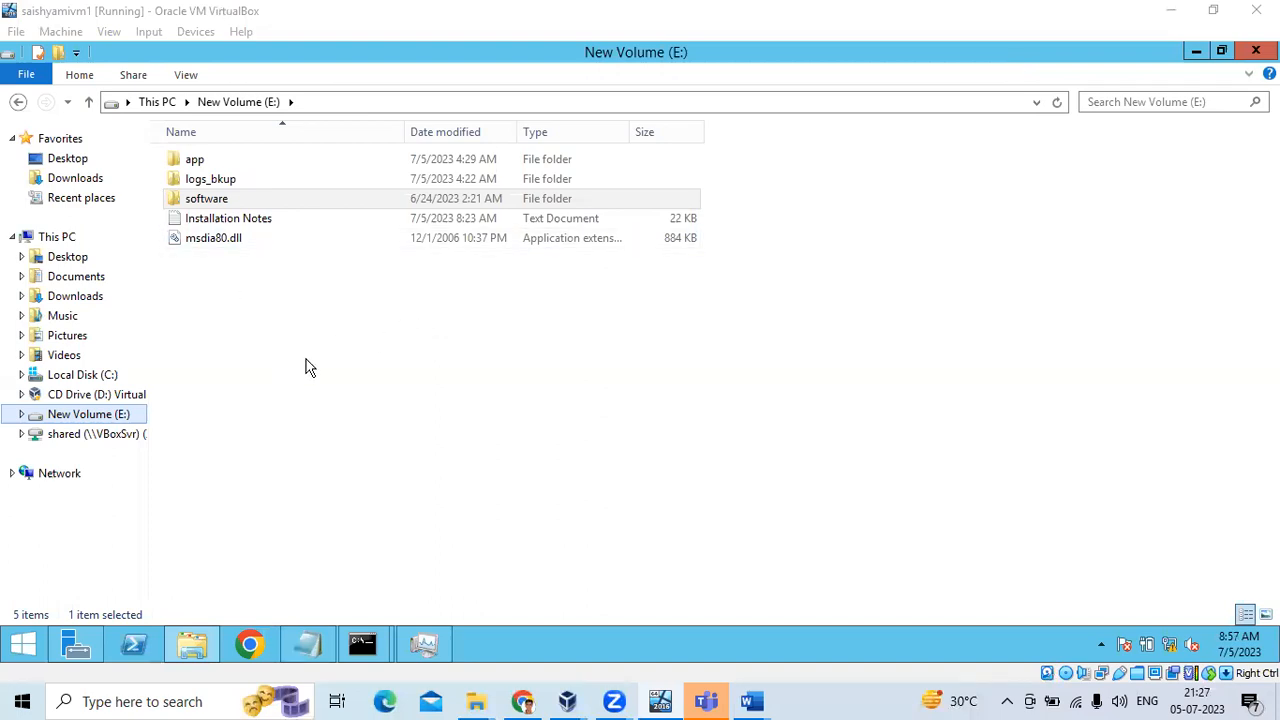
# - Open the weblogic folder inside software on drive E and copy its folder path
pyautogui.doubleClick(190, 199)
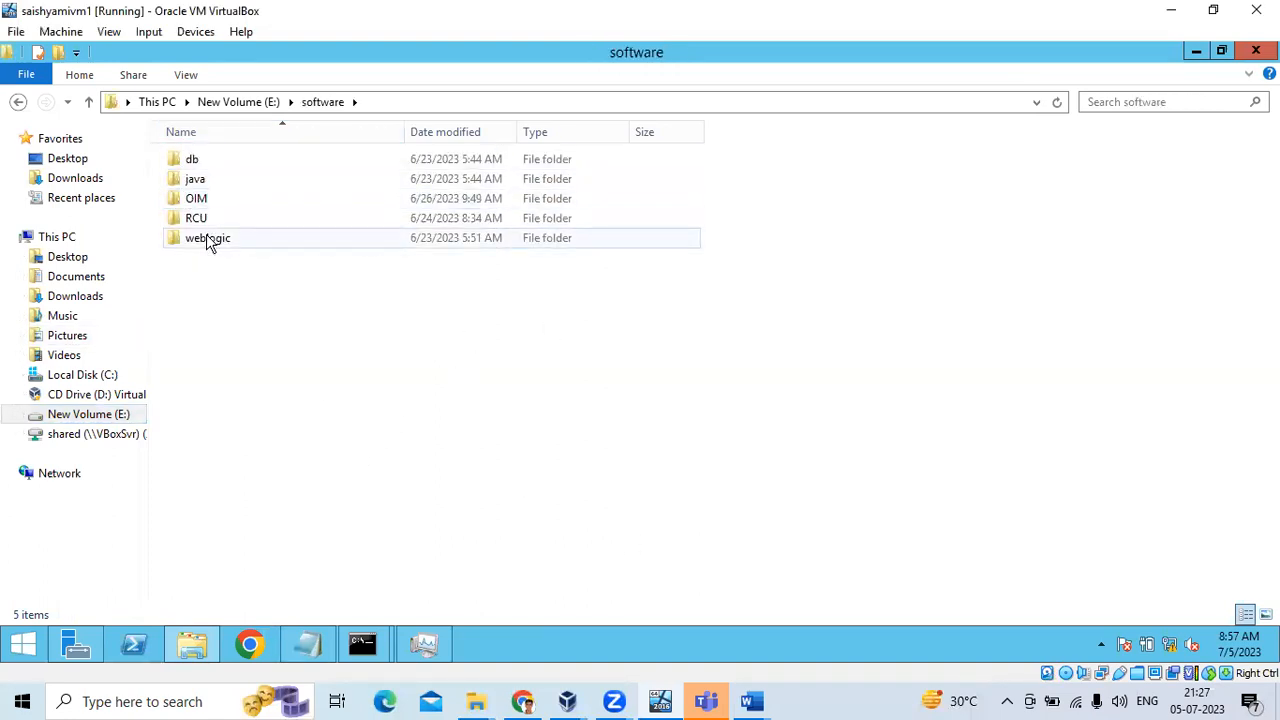
pyautogui.doubleClick(207, 243)
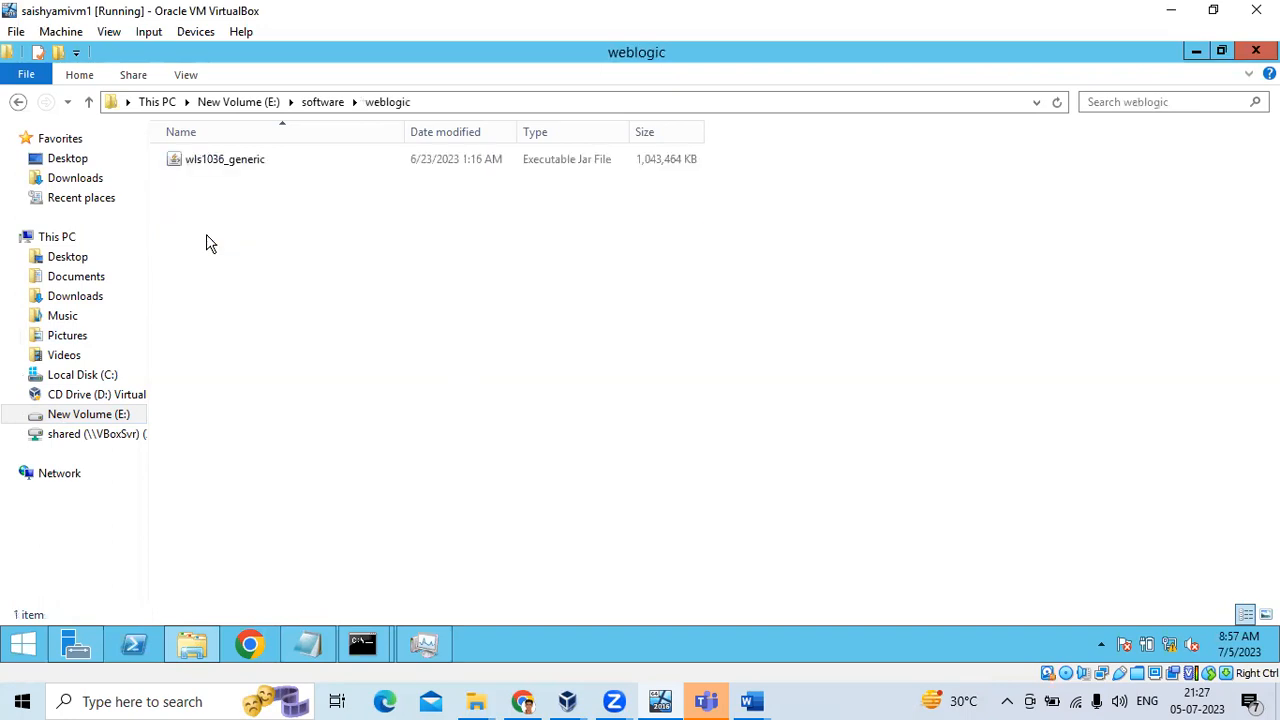
pyautogui.click(431, 102)
pyautogui.rightClick(180, 100)
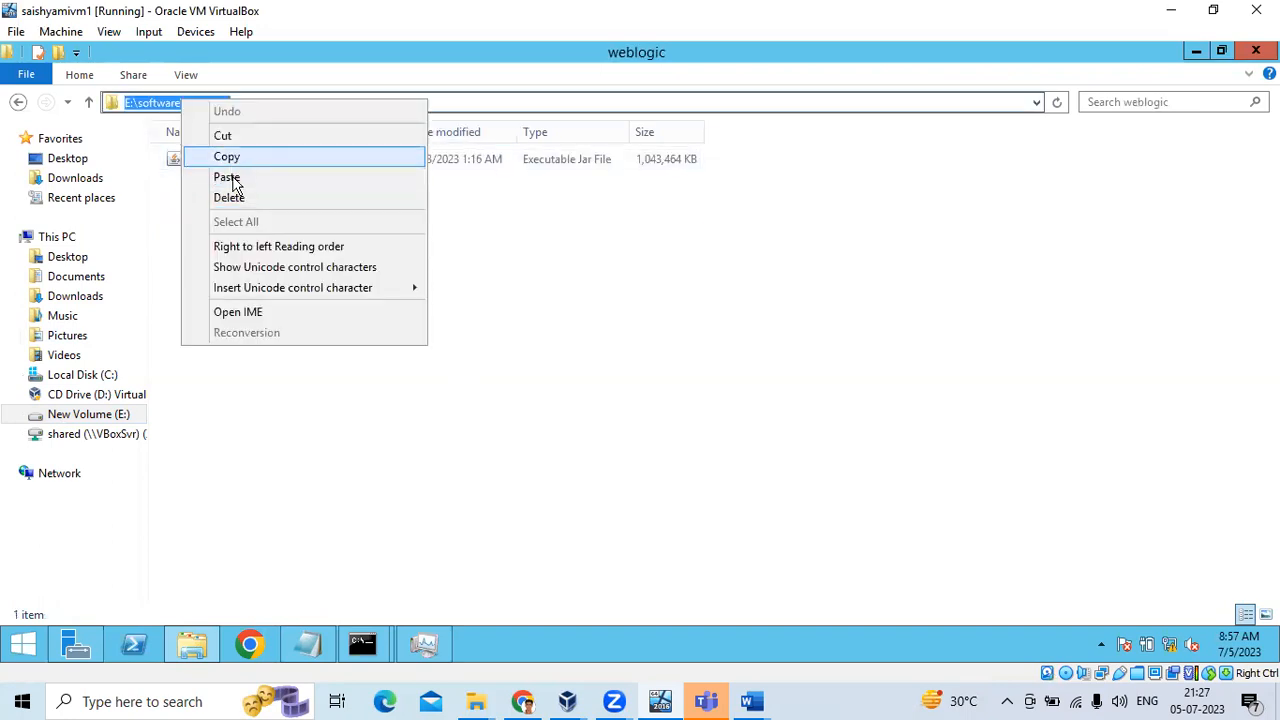
pyautogui.click(229, 160)
# - Switch to the Command Prompt window running sqlplus and exit the SQL session
pyautogui.moveTo(350, 645)
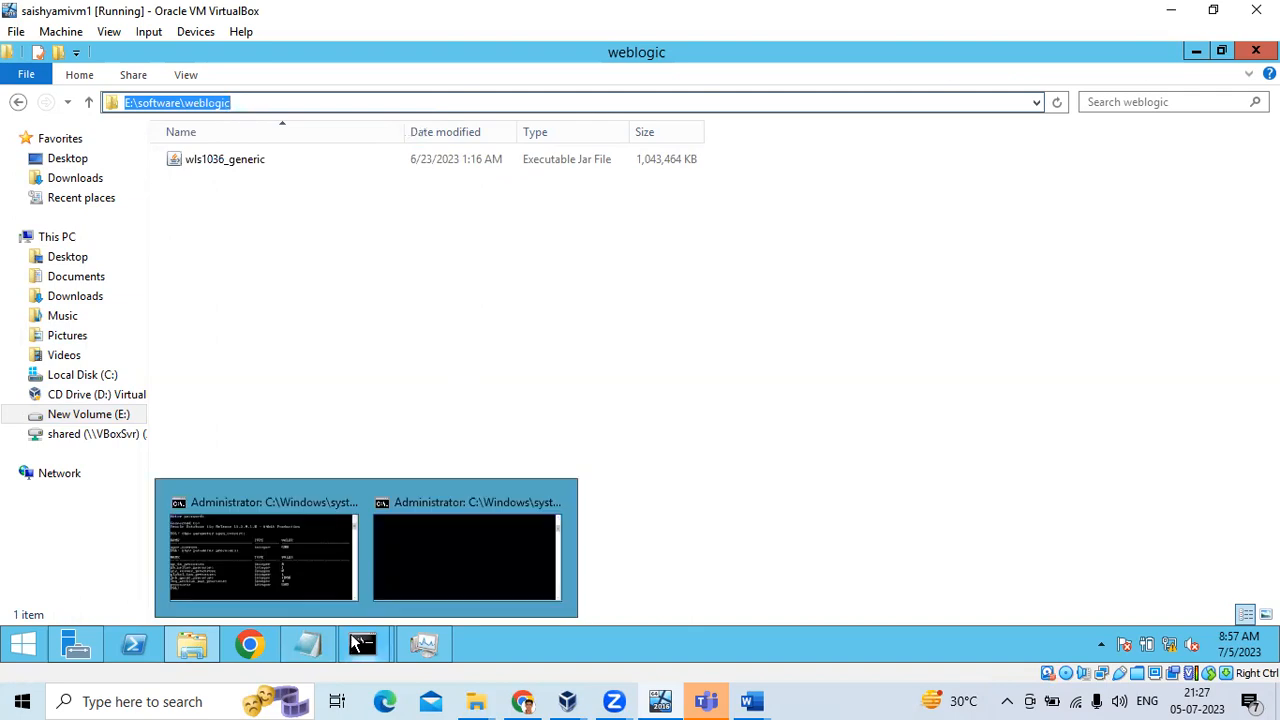
pyautogui.click(431, 575)
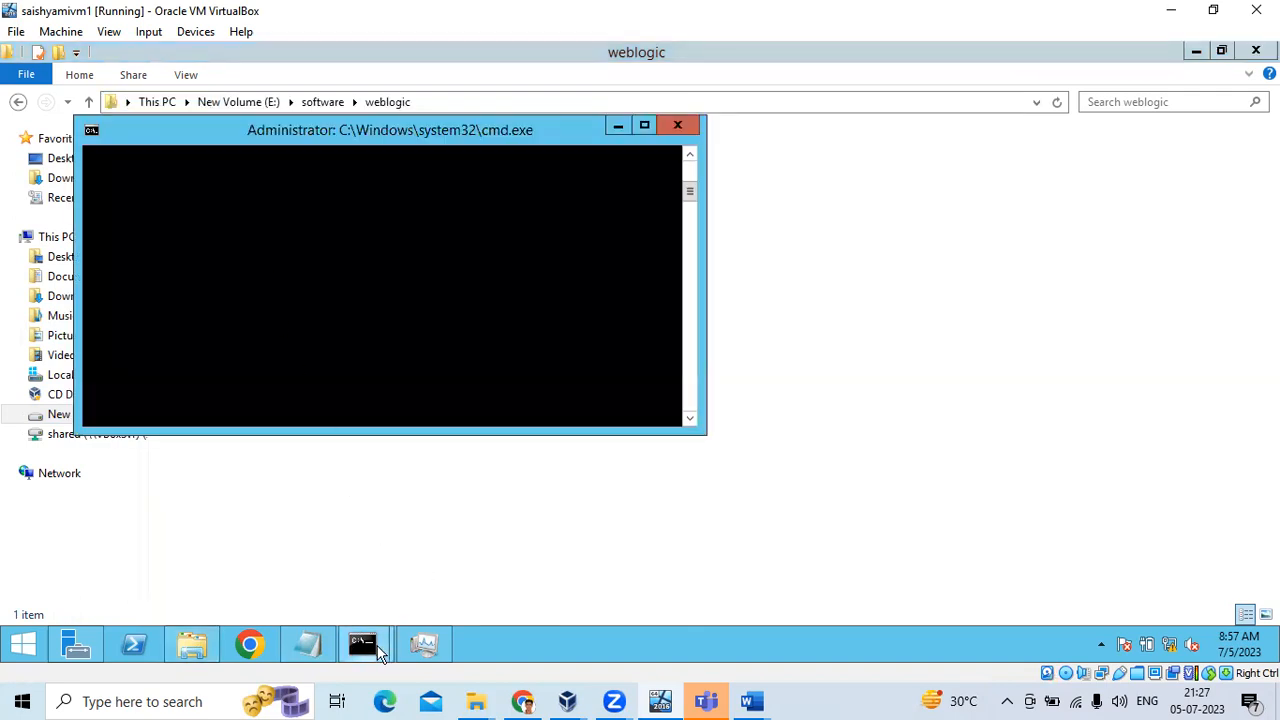
pyautogui.click(247, 536)
pyautogui.scroll(-1, 206, 329)
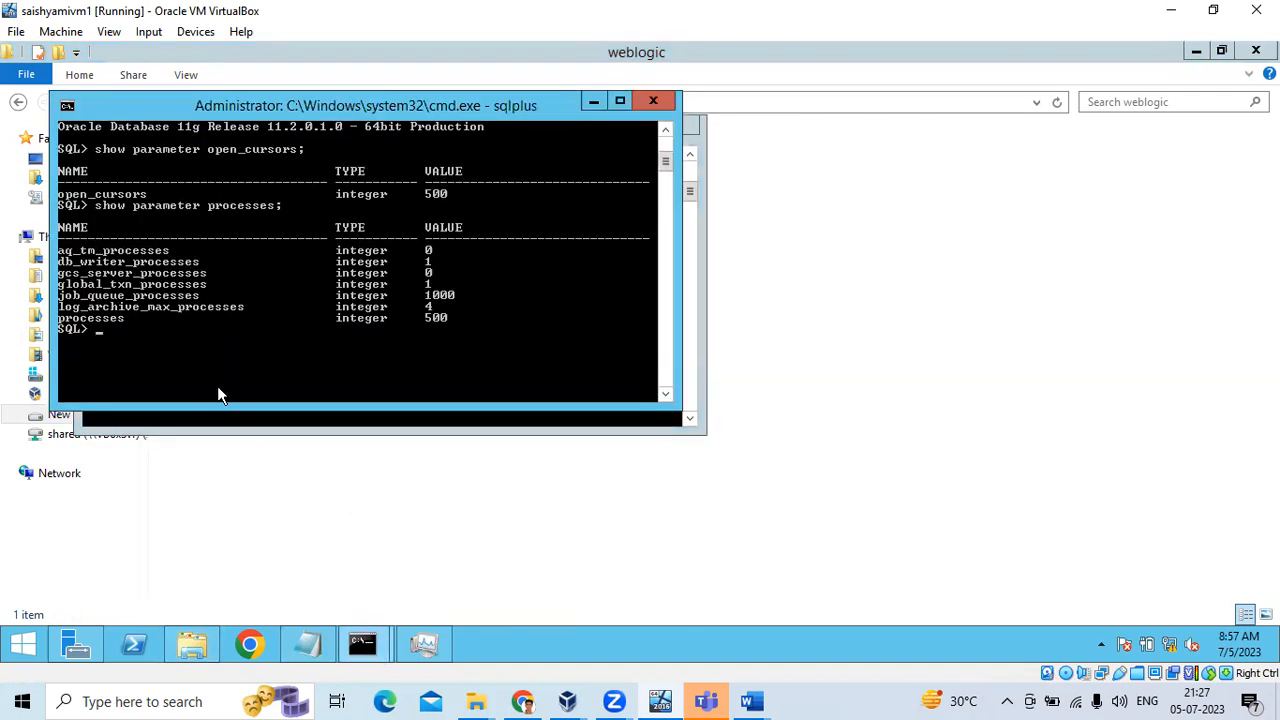
pyautogui.click(217, 412)
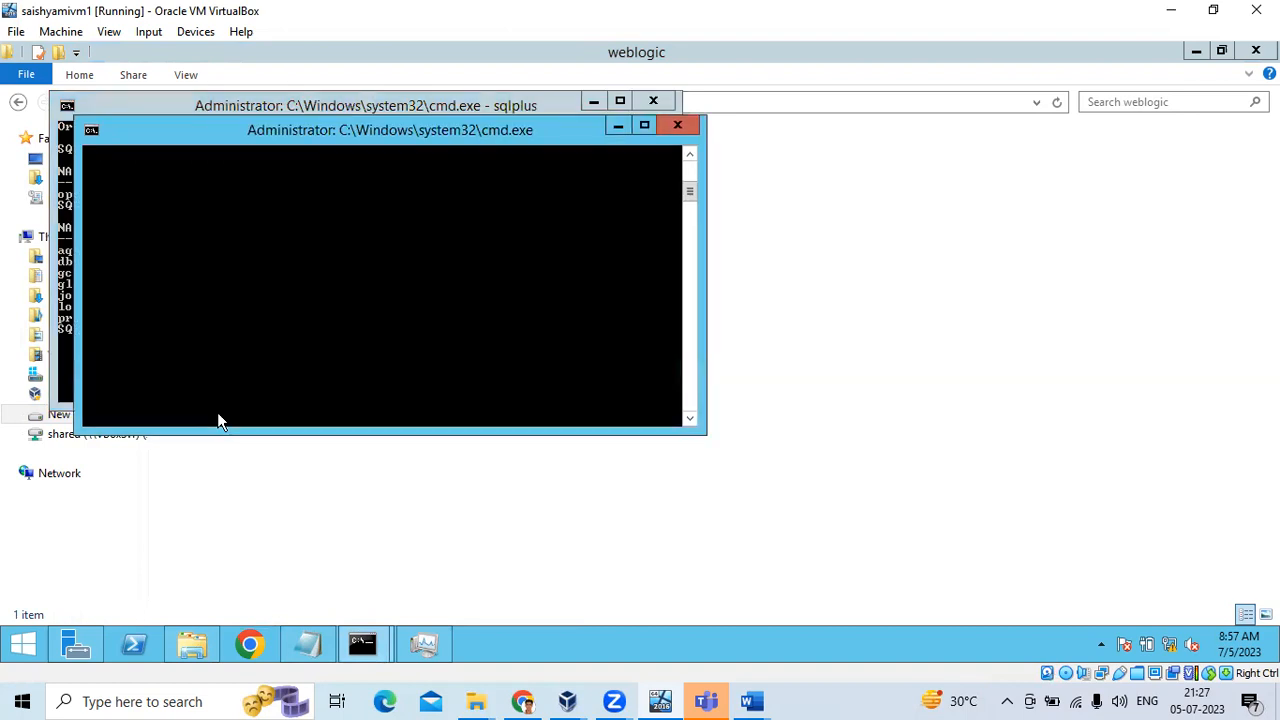
pyautogui.click(66, 196)
pyautogui.write('exit')
pyautogui.press('Return')
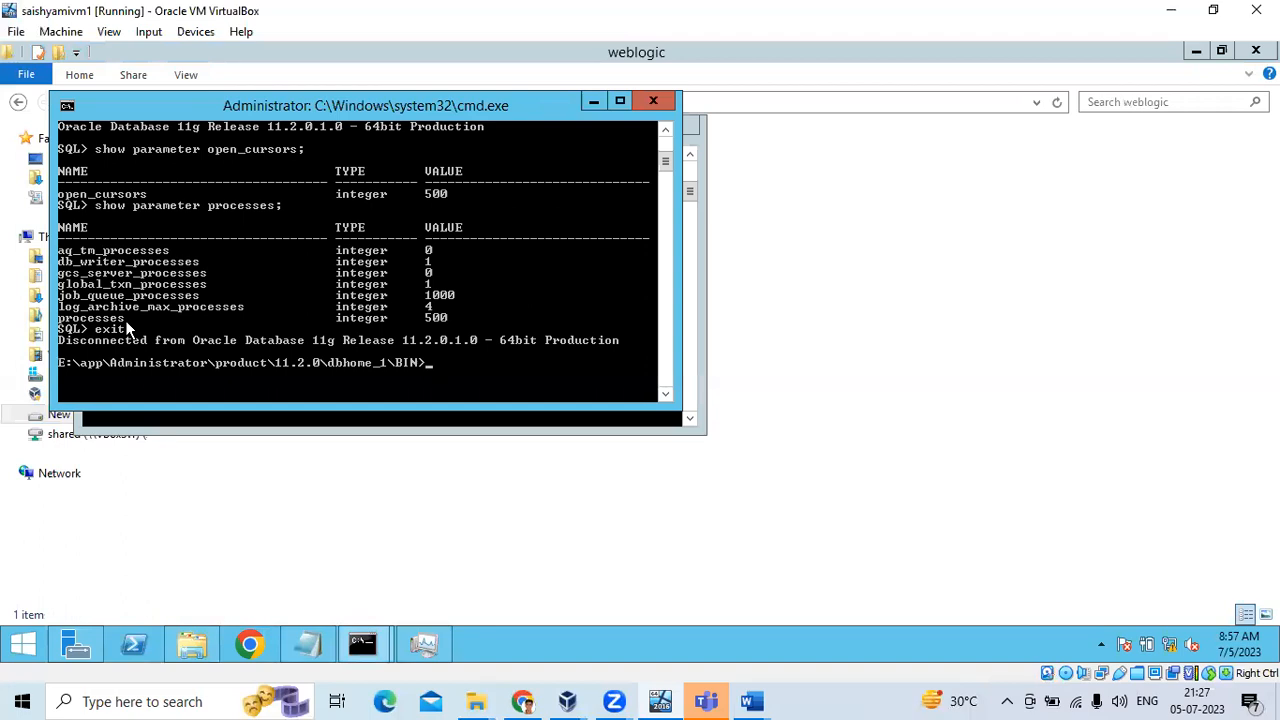
# - Change the working directory to E:\software\weblogic using the copied path
pyautogui.write('e:')
pyautogui.press('BackSpace')
pyautogui.press('BackSpace')
pyautogui.write('cd')
pyautogui.rightClick(156, 322)
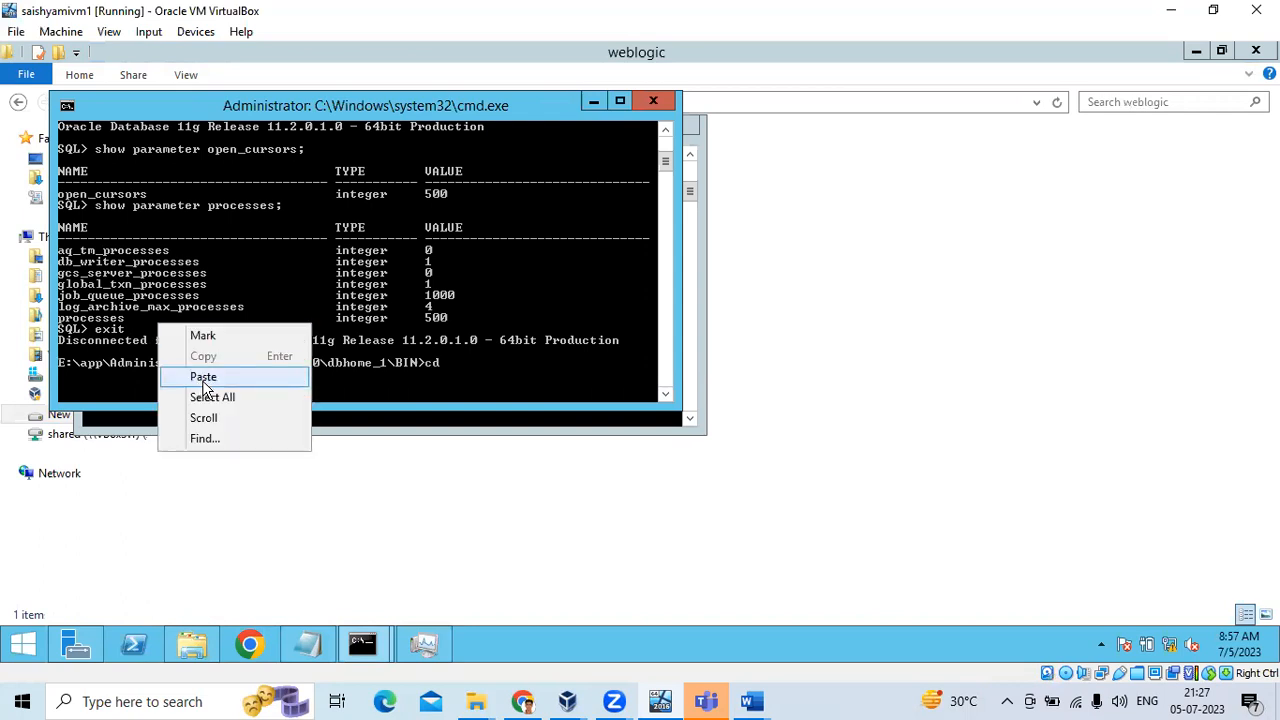
pyautogui.click(205, 372)
pyautogui.press('Return')
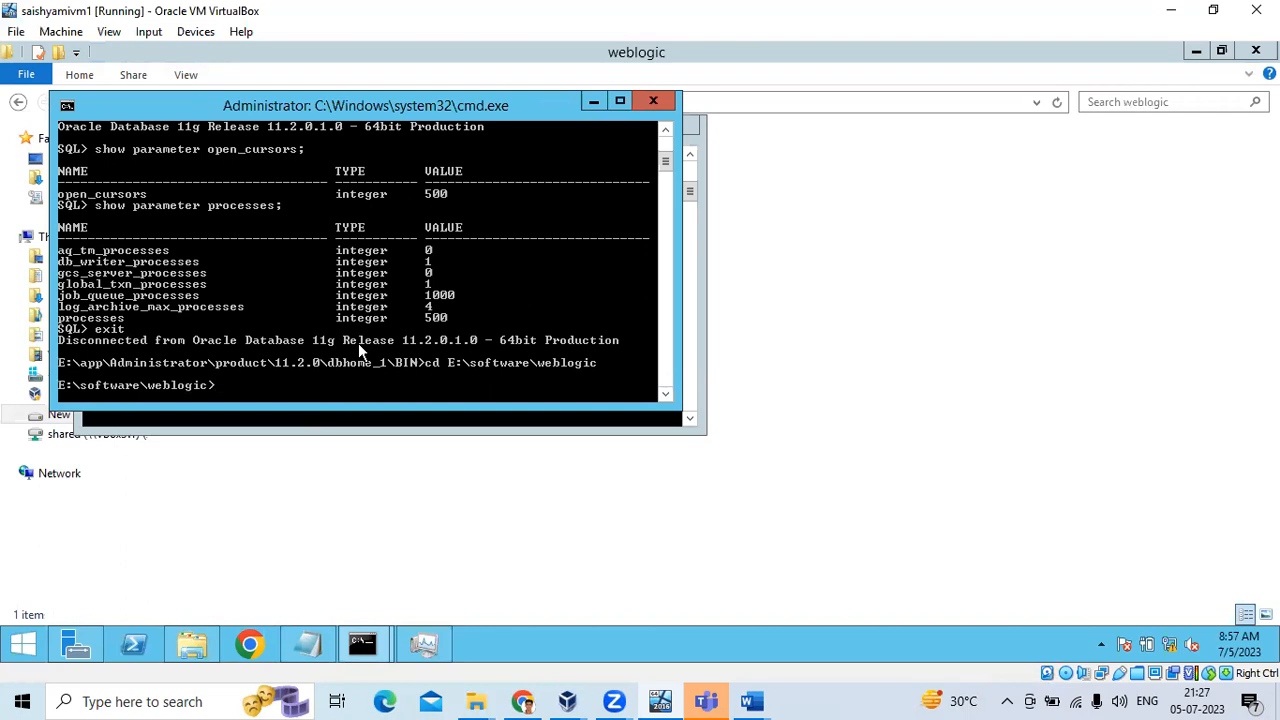
# - Check the installer's file name in the weblogic folder and launch it with java -jar wls1036_generic.jar
pyautogui.click(1068, 385)
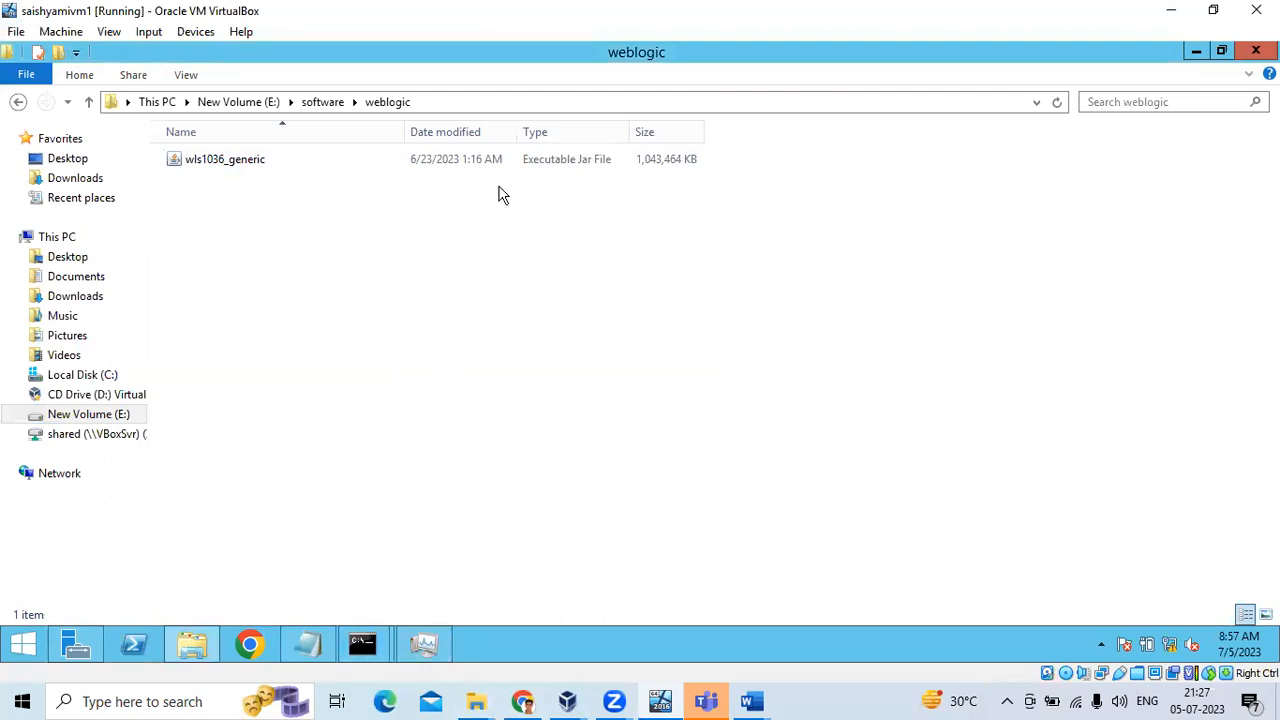
pyautogui.moveTo(519, 131); pyautogui.dragTo(541, 131)
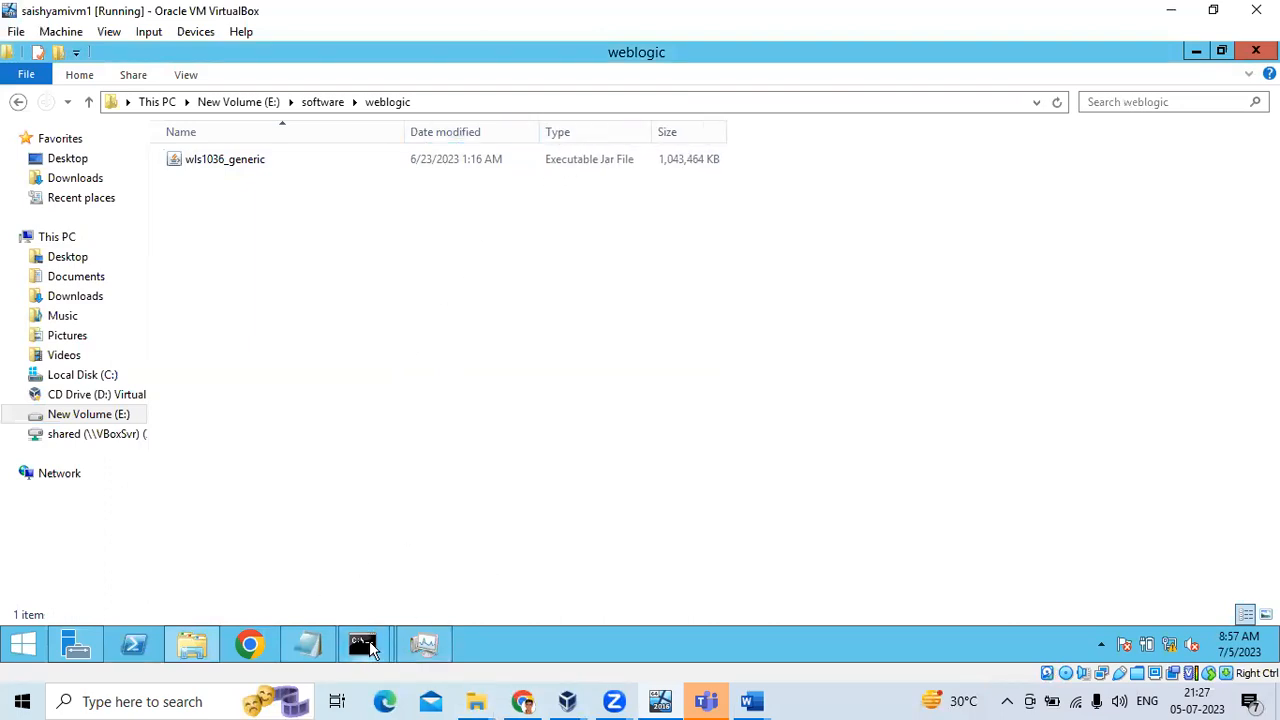
pyautogui.moveTo(362, 645)
pyautogui.click(355, 575)
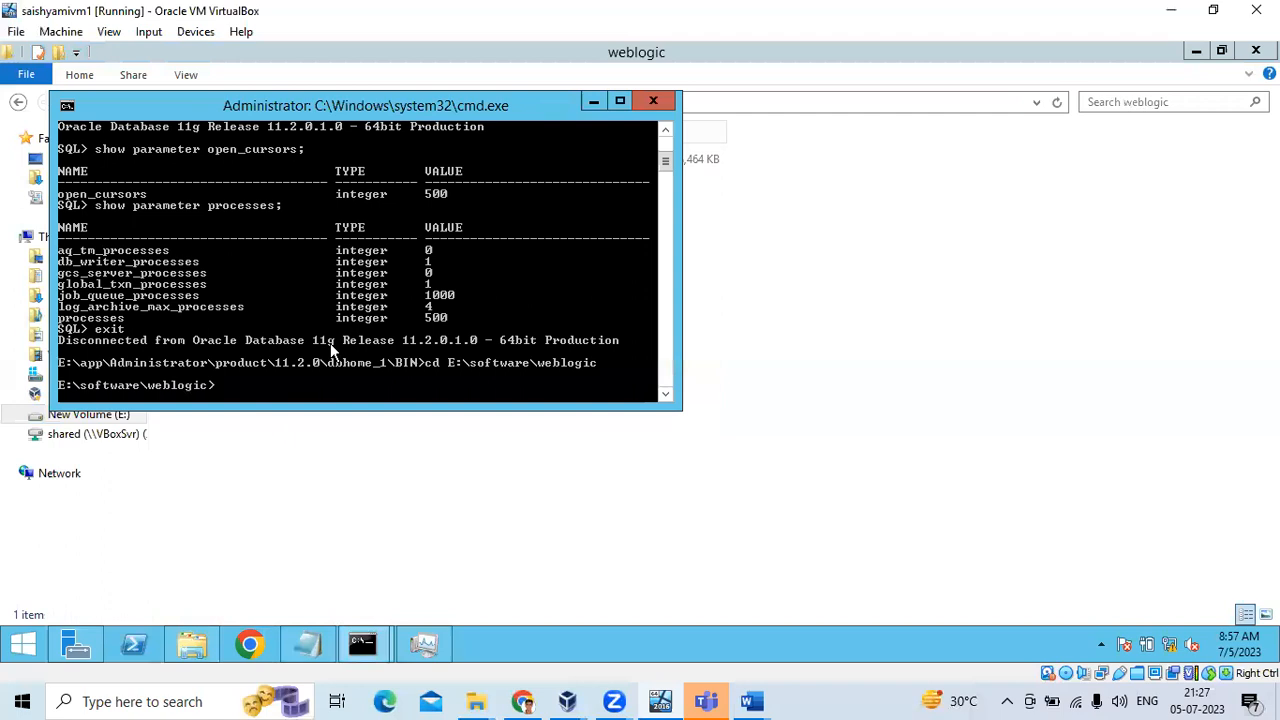
pyautogui.write('java -jar wls')
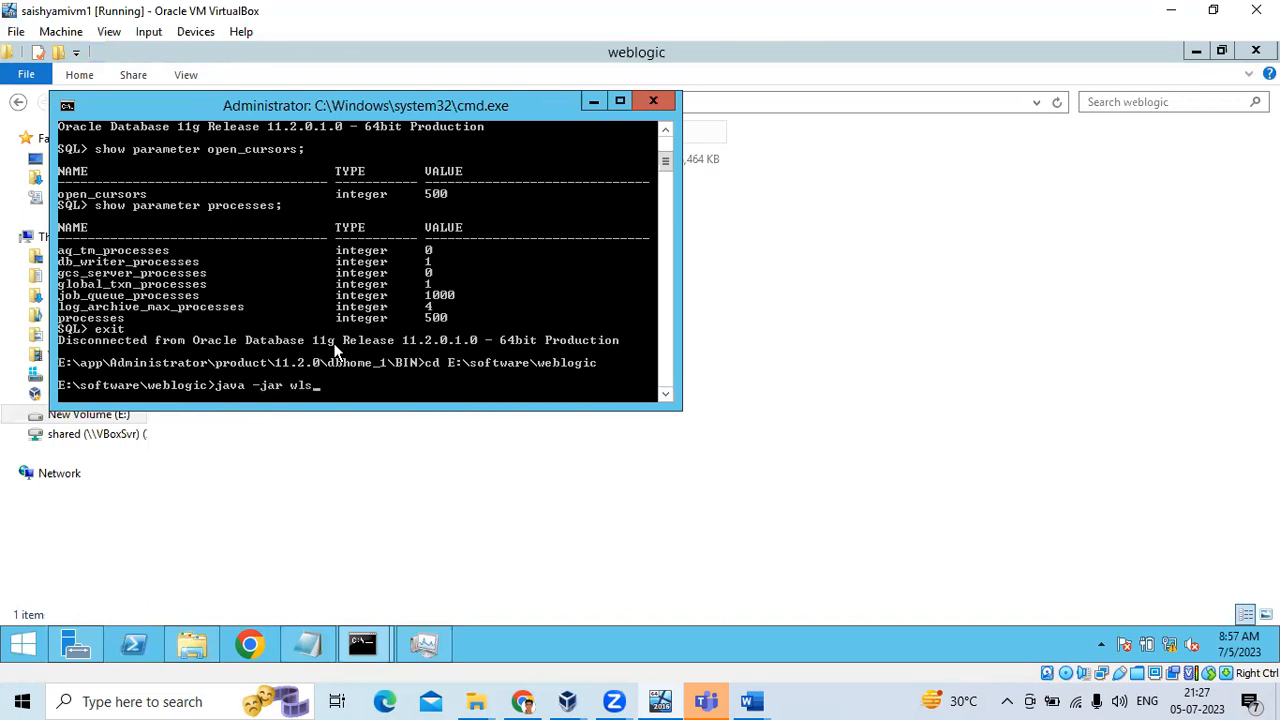
pyautogui.press('Tab')
pyautogui.press('Return')
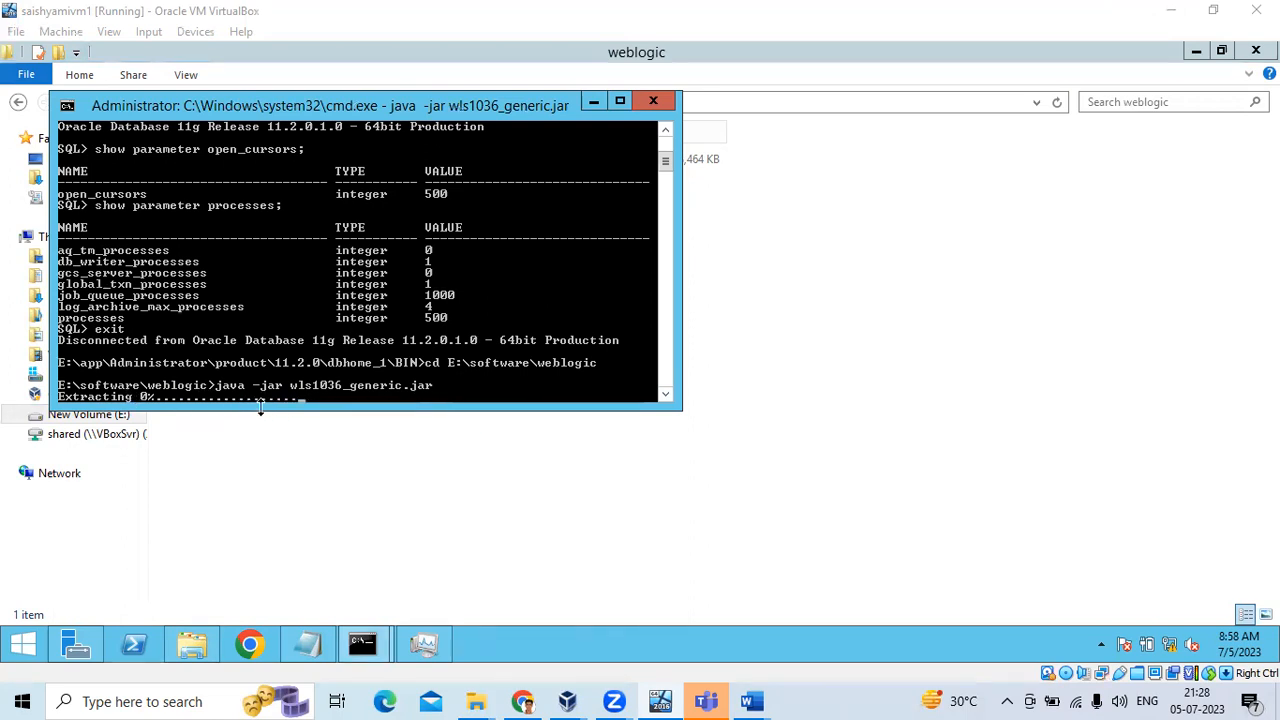
# - Open the java folder inside E:\software to view the available JDK installers
pyautogui.moveTo(399, 628)
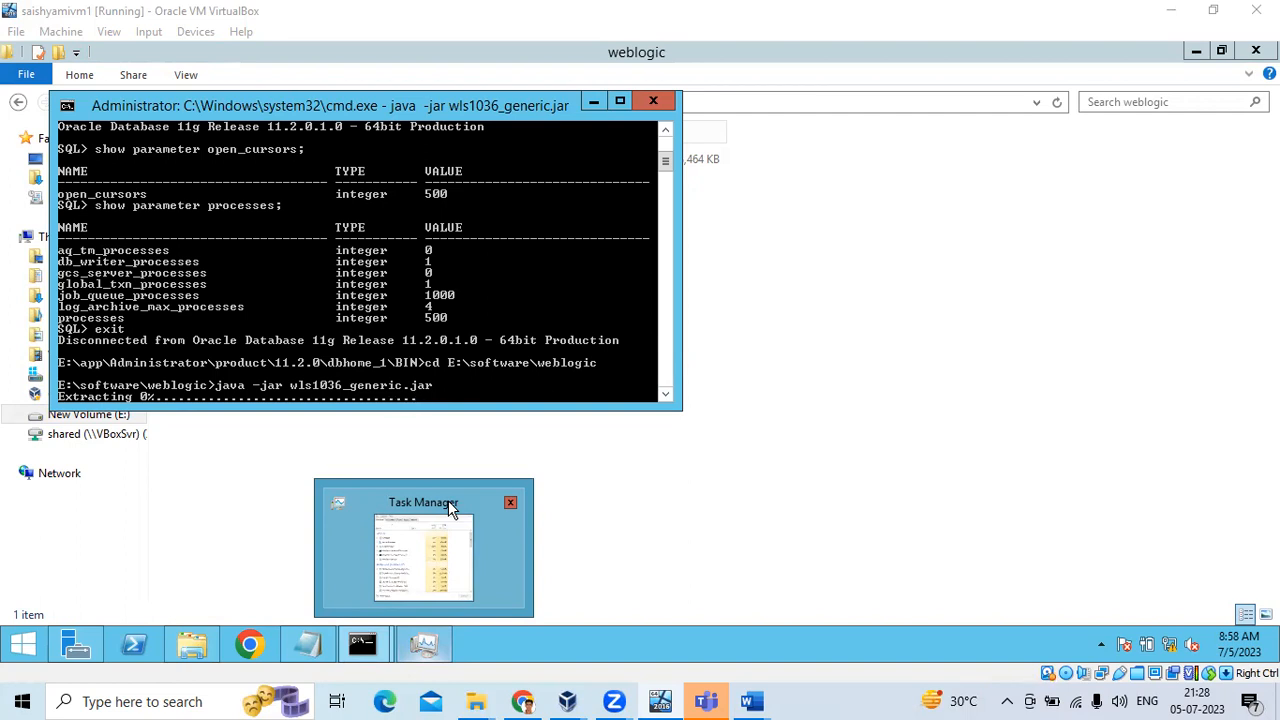
pyautogui.click(545, 452)
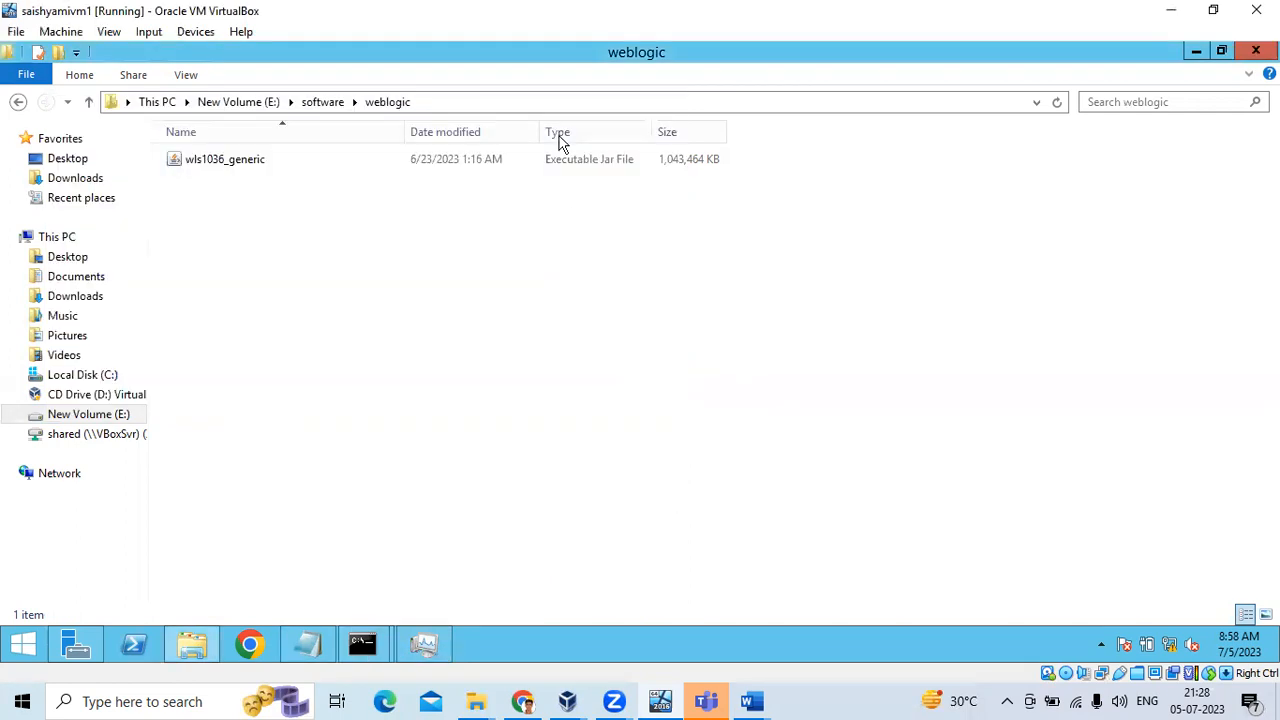
pyautogui.click(321, 106)
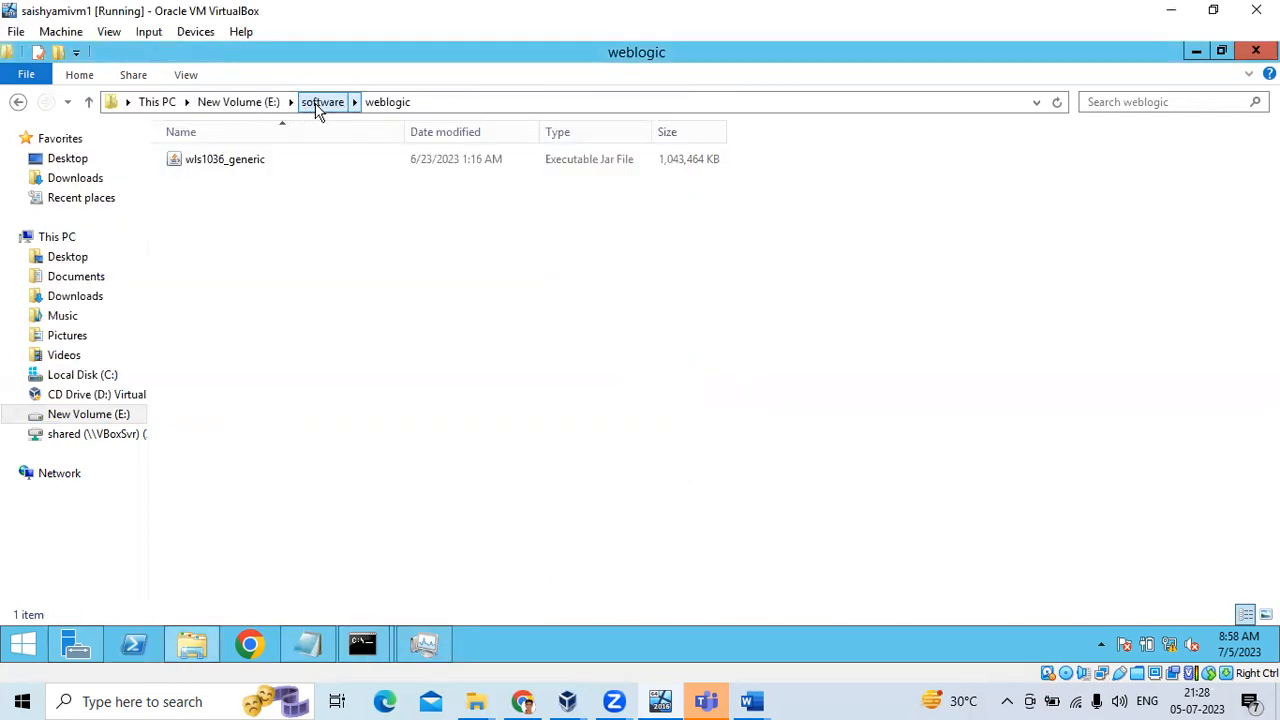
pyautogui.click(208, 187)
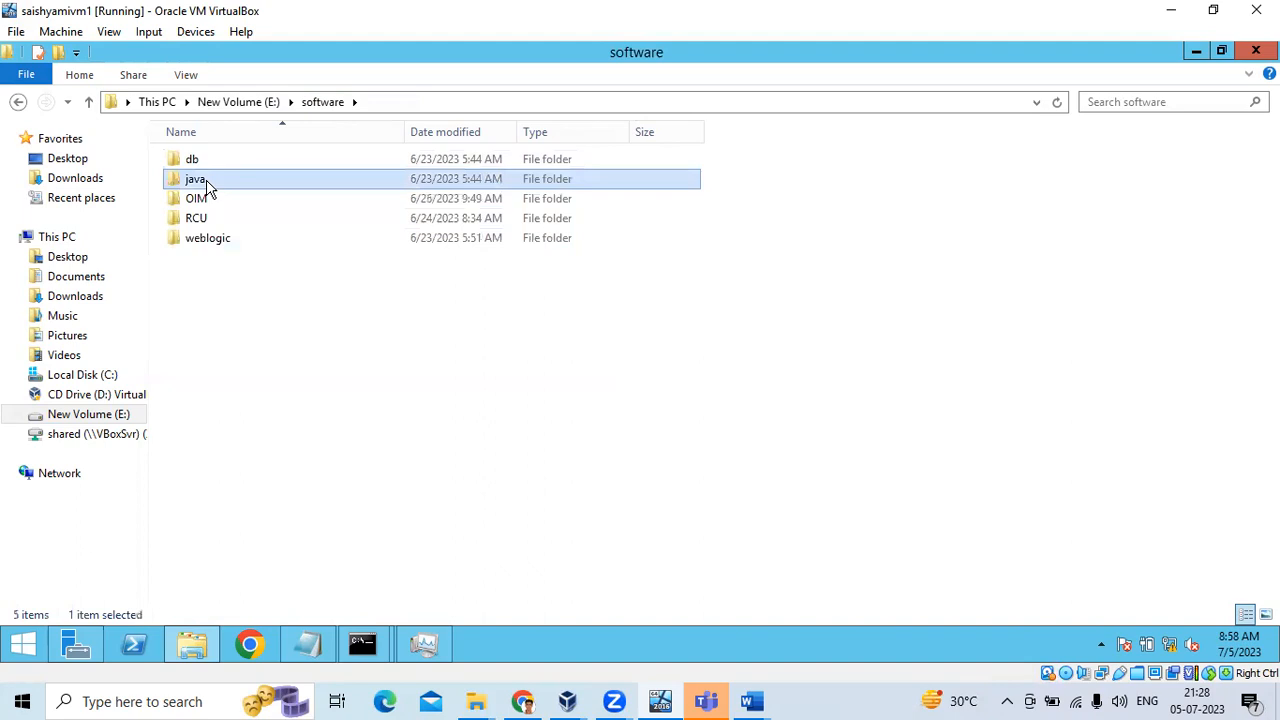
pyautogui.doubleClick(208, 187)
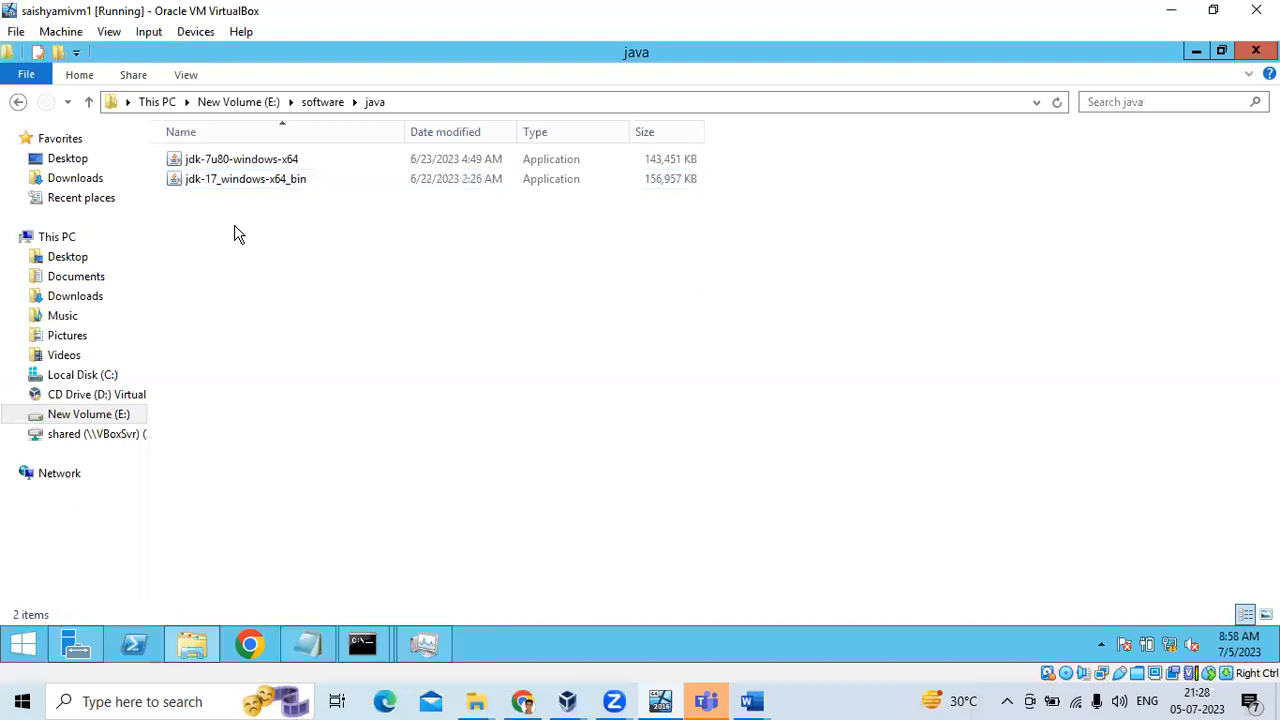
# - Open a new Command Prompt window with the cmd command and move it clear of the JDK file names
pyautogui.moveTo(352, 666)
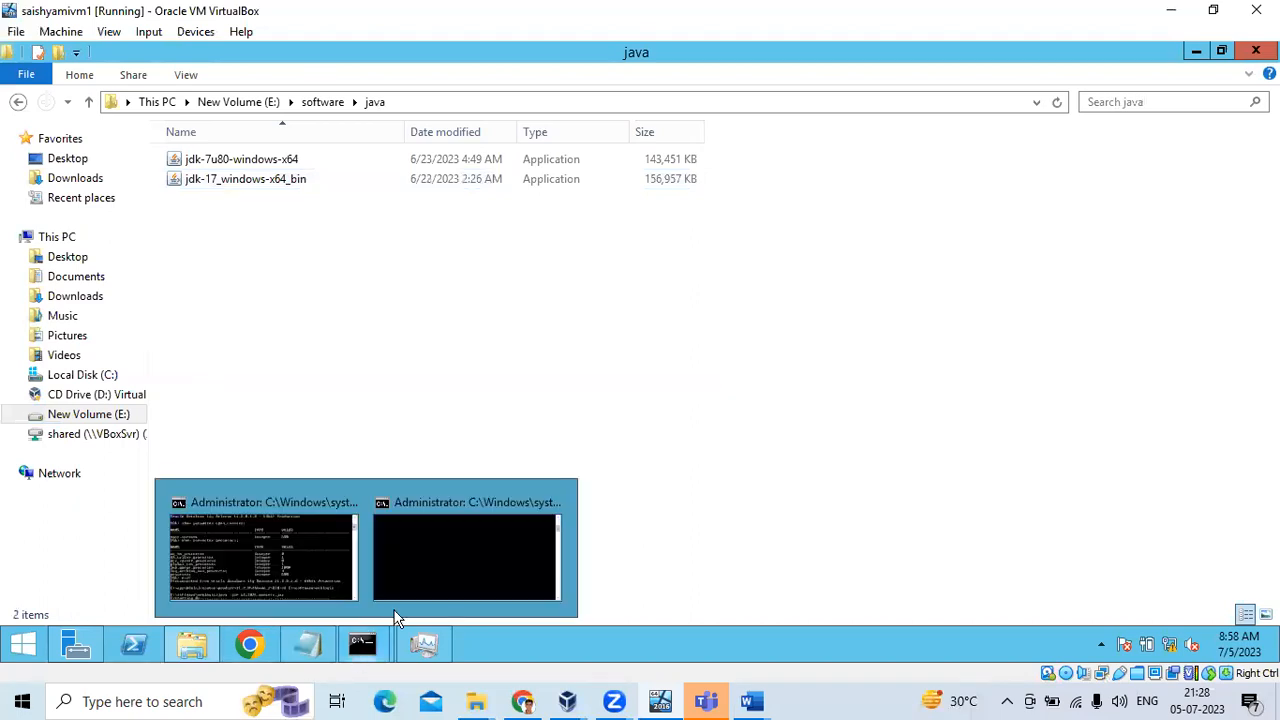
pyautogui.click(431, 564)
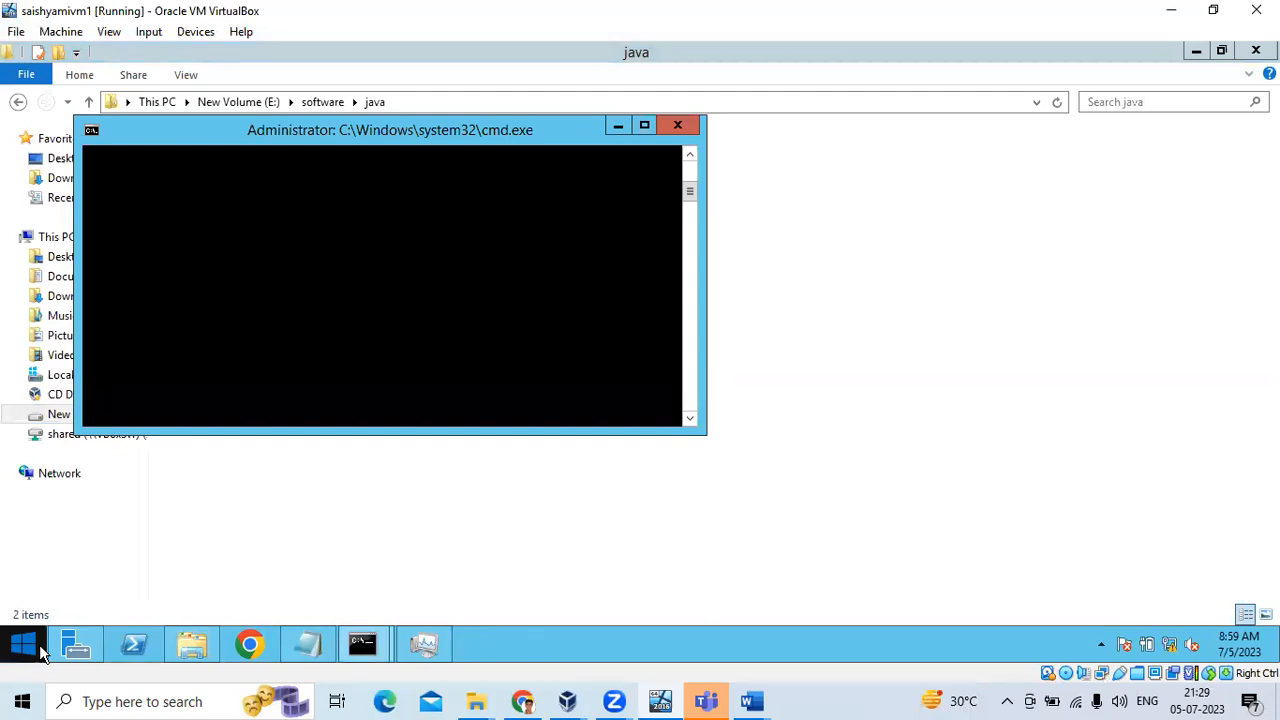
pyautogui.press('super+r')
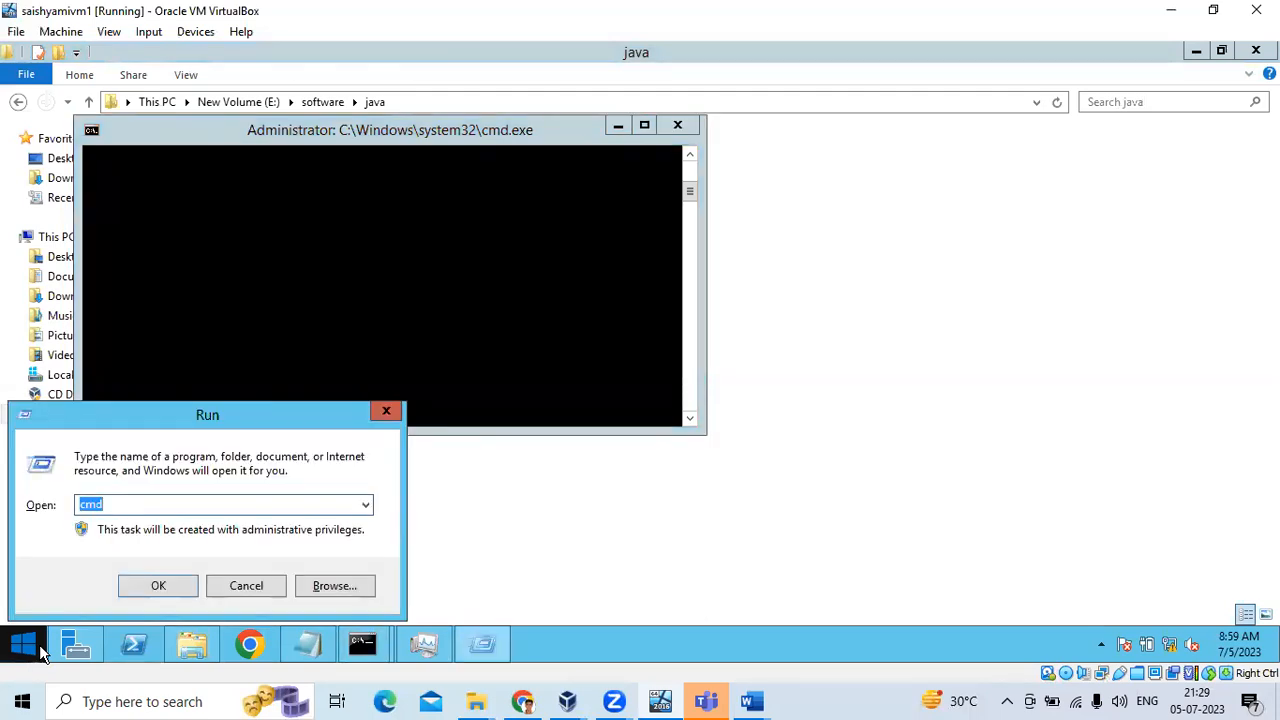
pyautogui.press('Return')
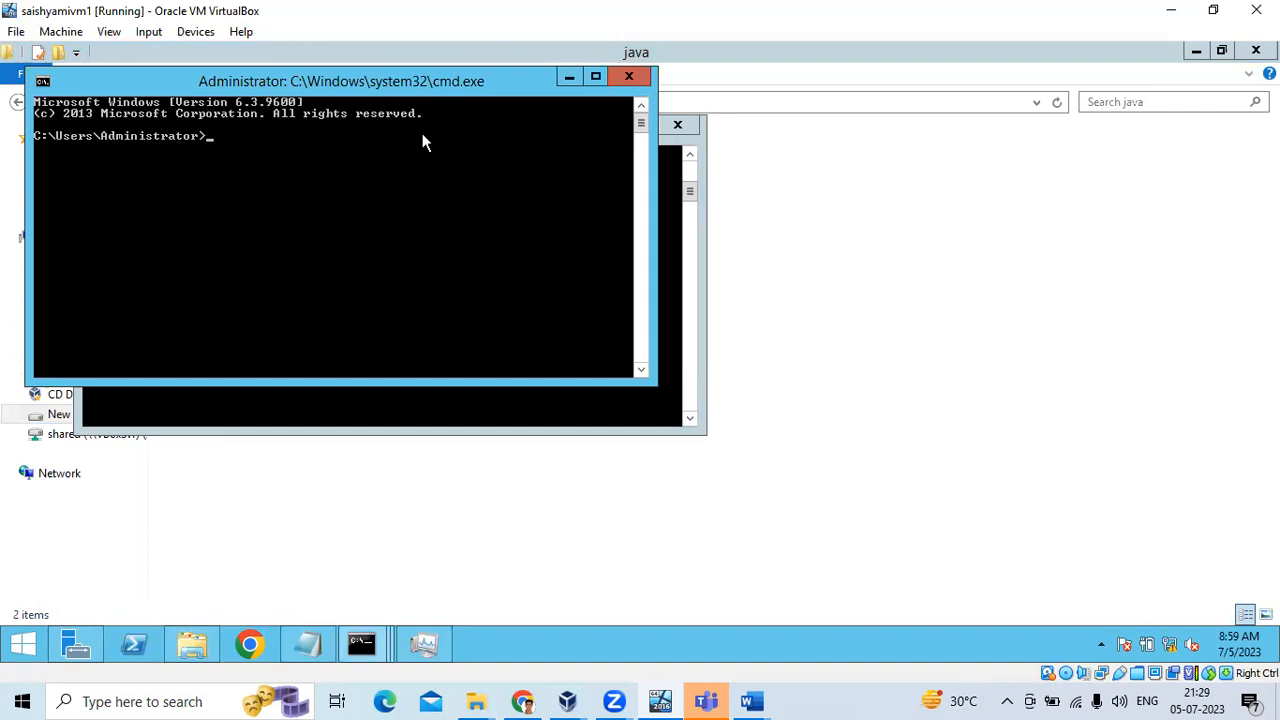
pyautogui.click(388, 617)
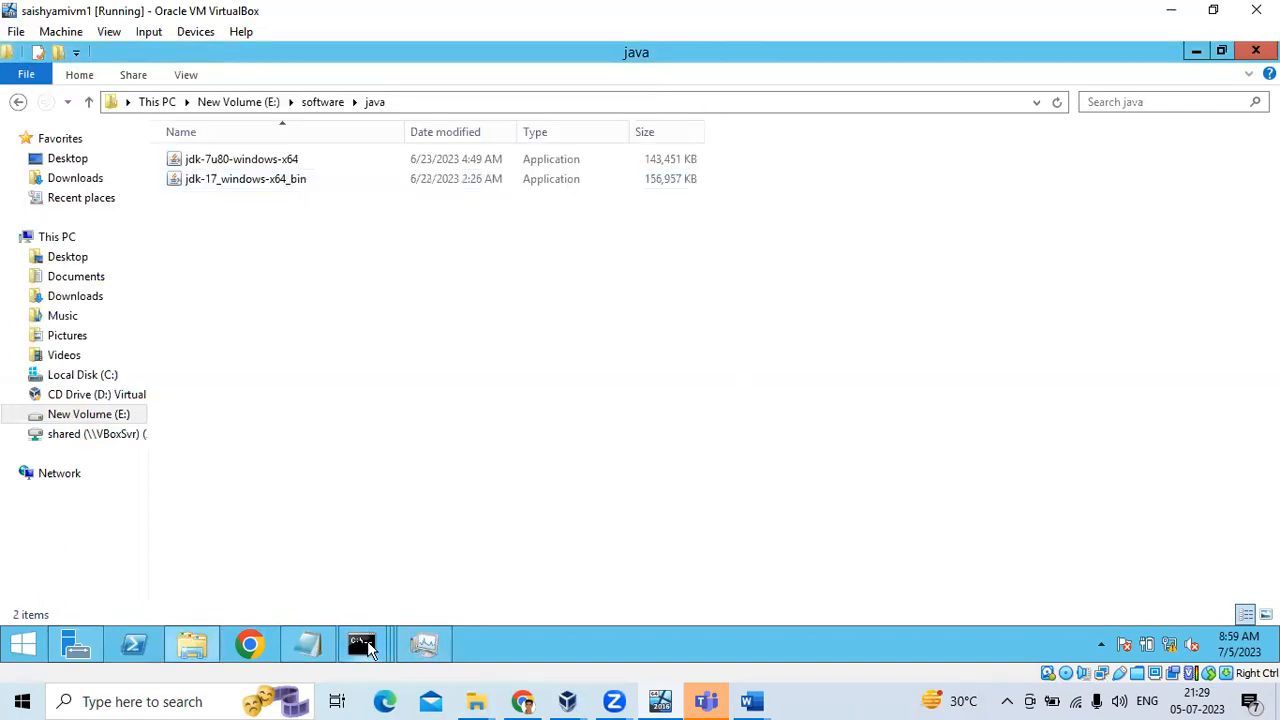
pyautogui.click(366, 646)
pyautogui.click(530, 565)
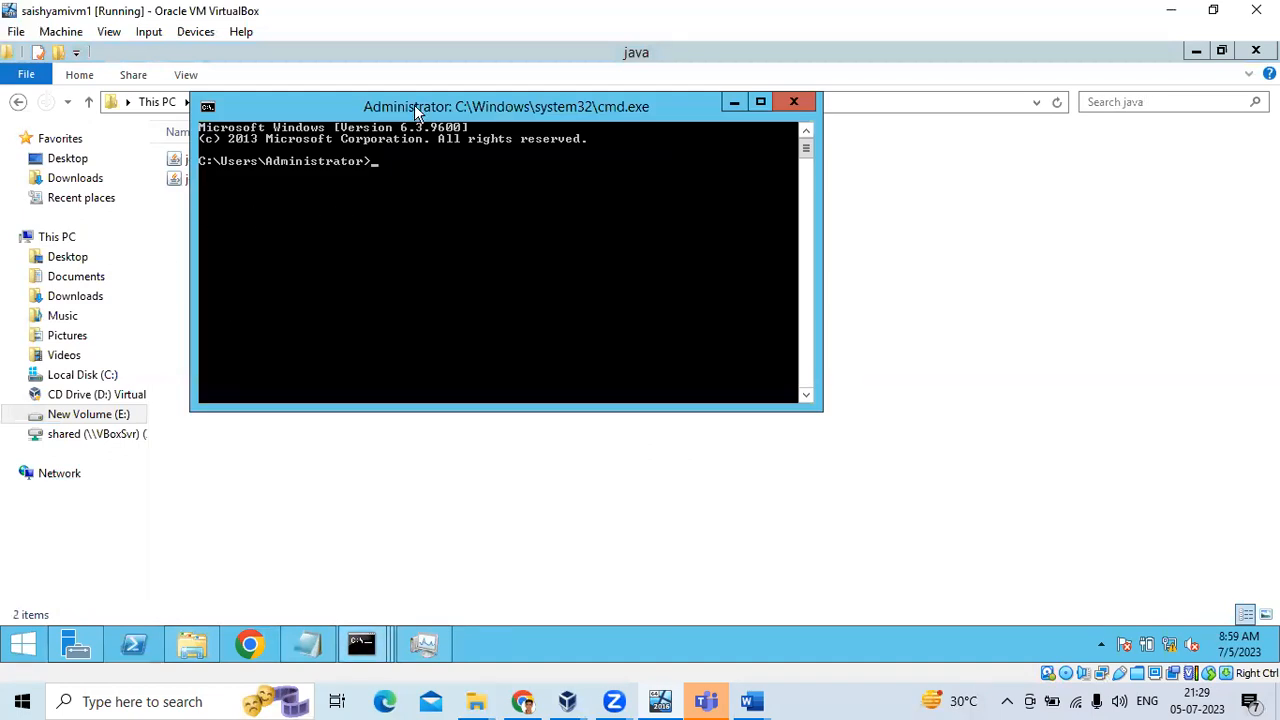
pyautogui.moveTo(414, 104); pyautogui.dragTo(601, 172)
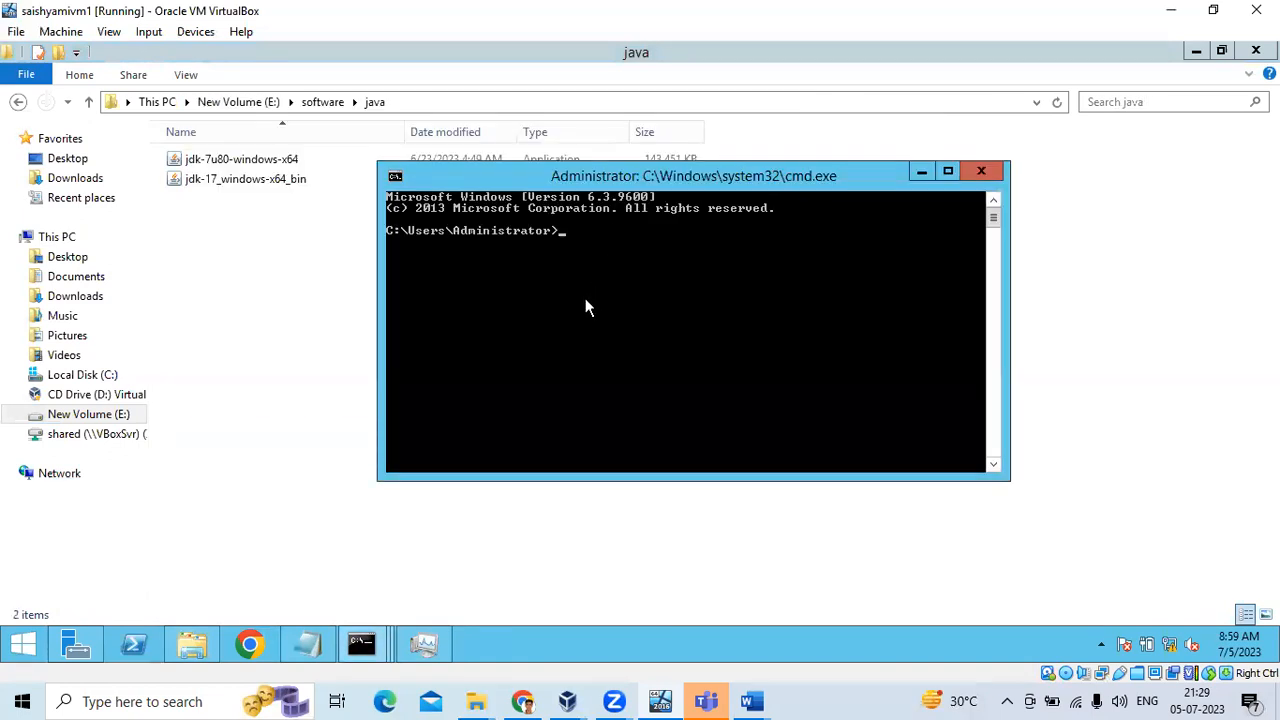
# - Check the installed Java version with java -version
pyautogui.write('java -vers')
pyautogui.write('ion')
pyautogui.press('Return')
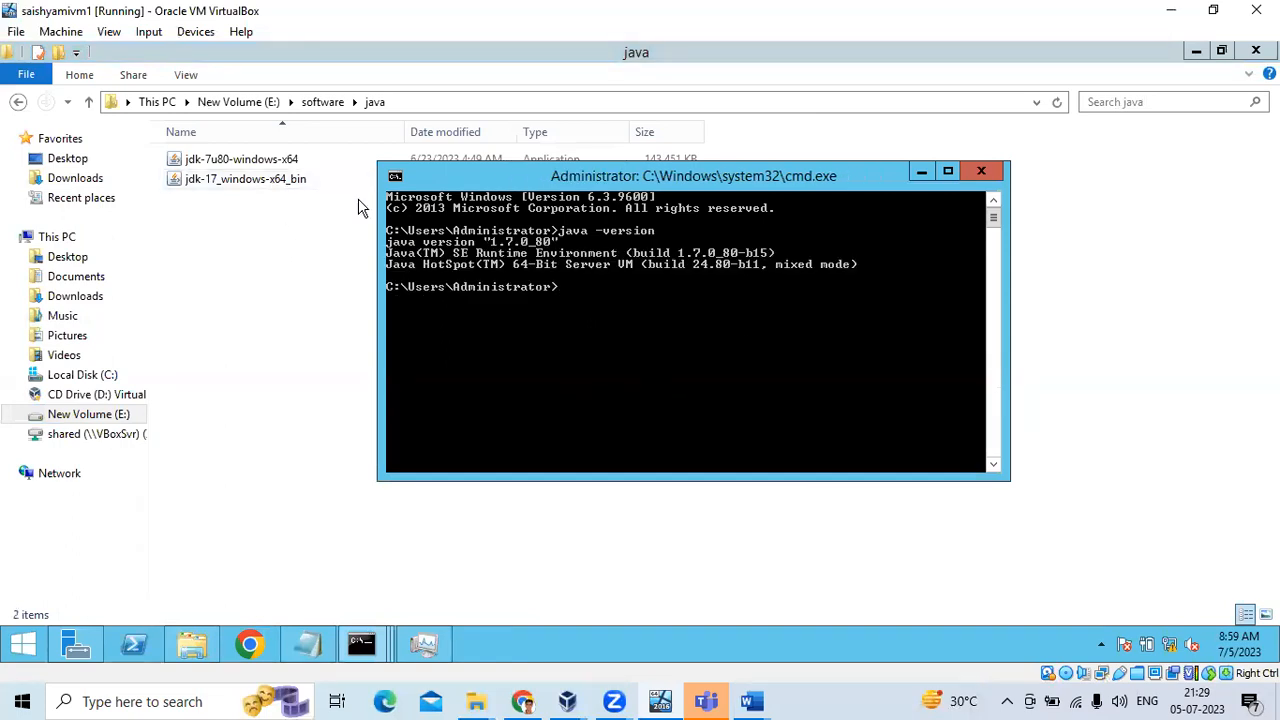
# - Check the WebLogic extraction window and minimize all open windows to clear the desktop
pyautogui.click(361, 645)
pyautogui.click(139, 568)
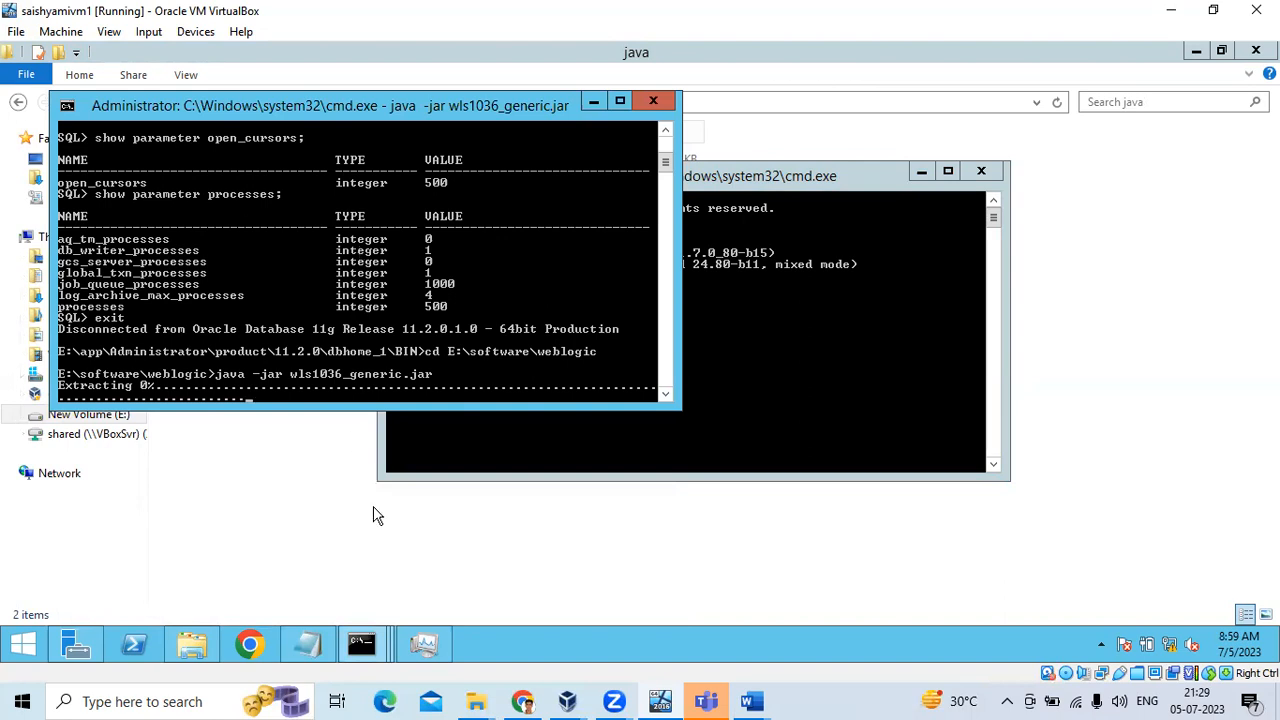
pyautogui.click(921, 171)
pyautogui.click(1196, 50)
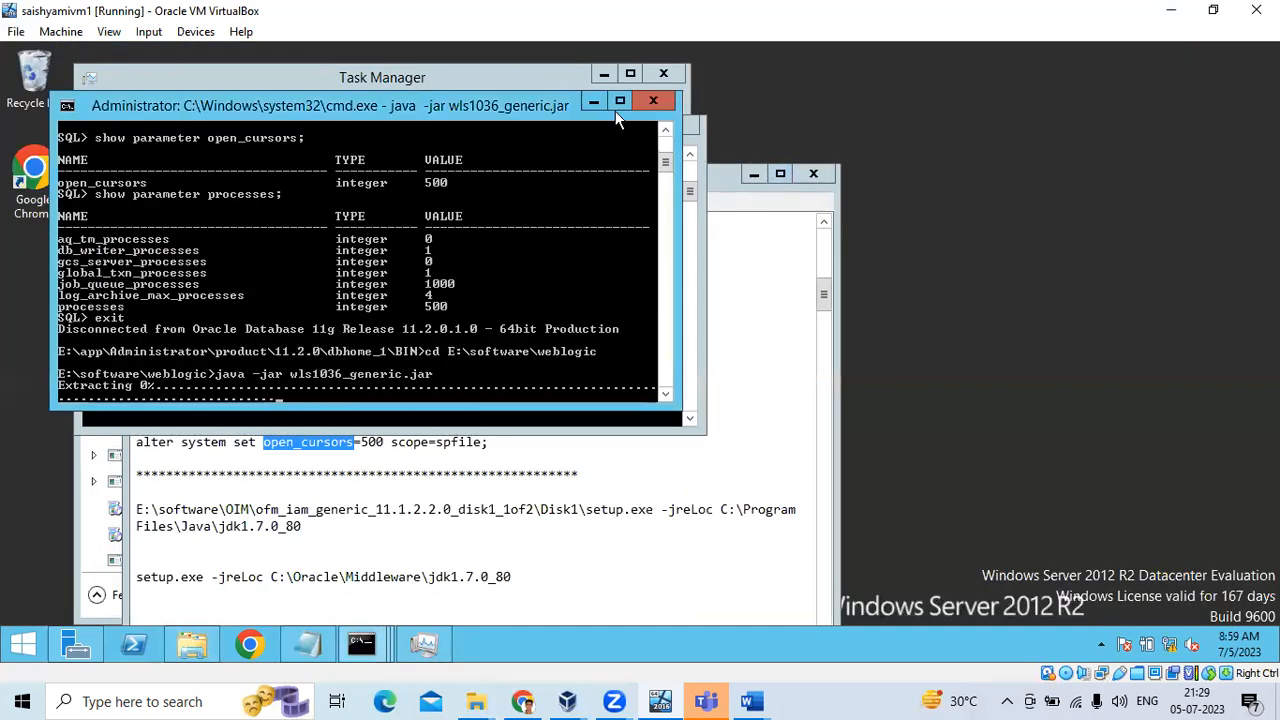
pyautogui.click(593, 101)
pyautogui.click(604, 74)
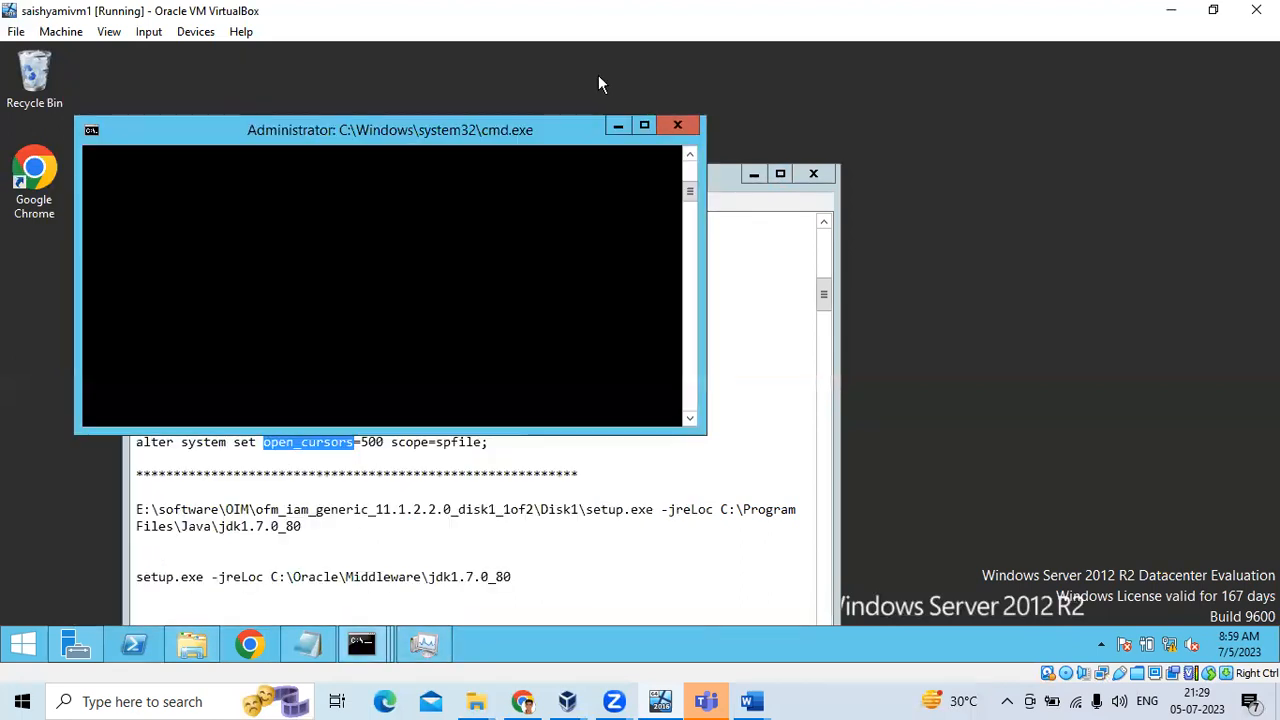
pyautogui.click(618, 127)
pyautogui.click(753, 175)
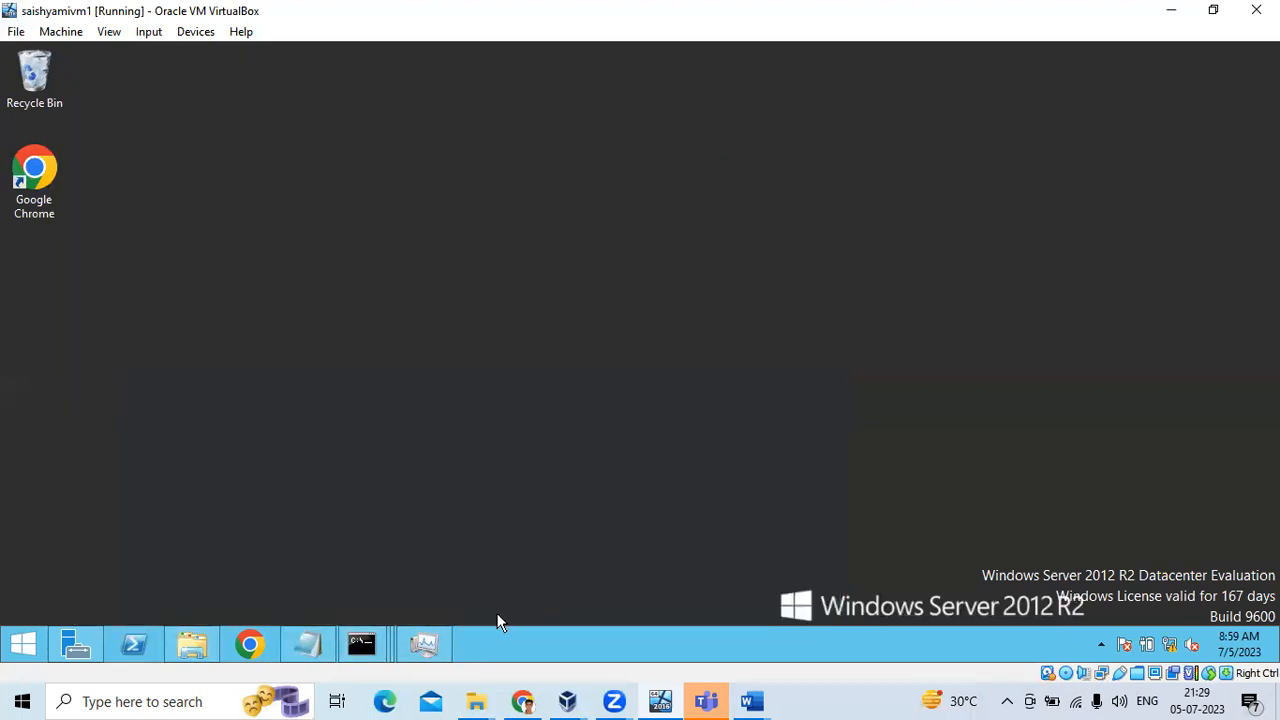
# - Restore the Command Prompt window running wls1036_generic.jar and move the WebLogic 10.3.6.0 installer window away from its output
pyautogui.click(380, 652)
pyautogui.click(131, 581)
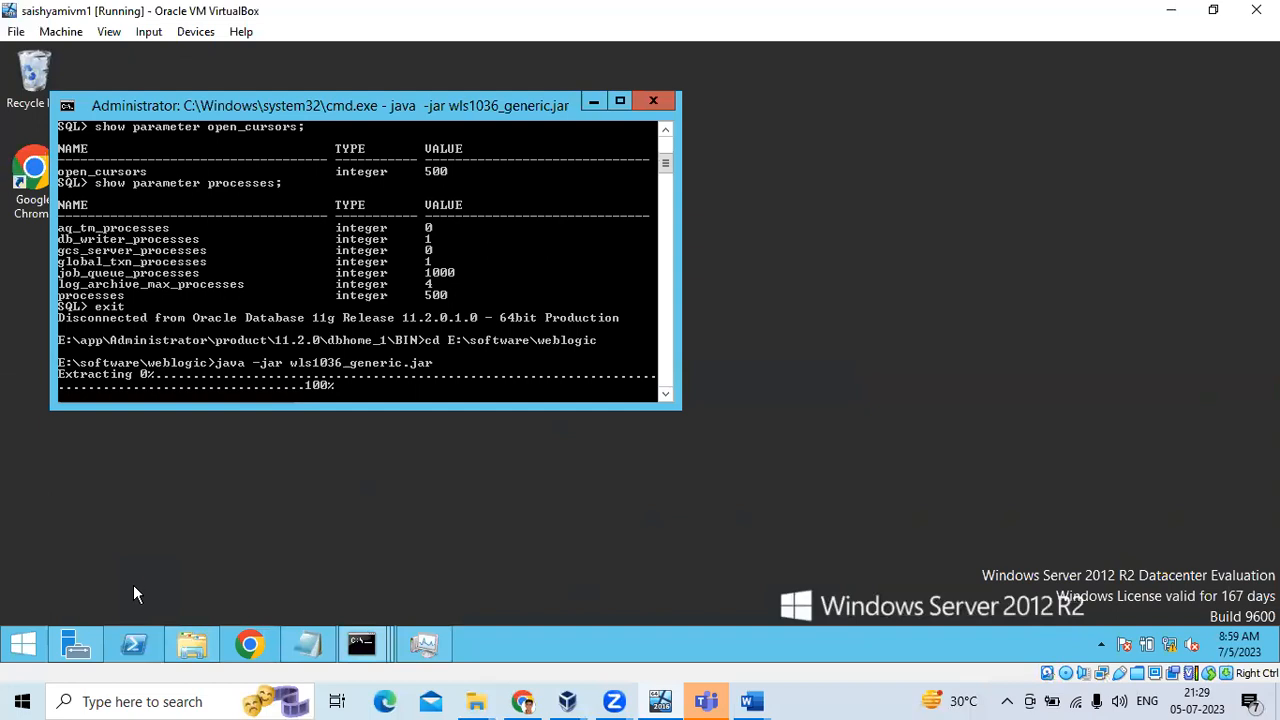
pyautogui.scroll(5, 370, 512)
pyautogui.scroll(-7, 427, 350)
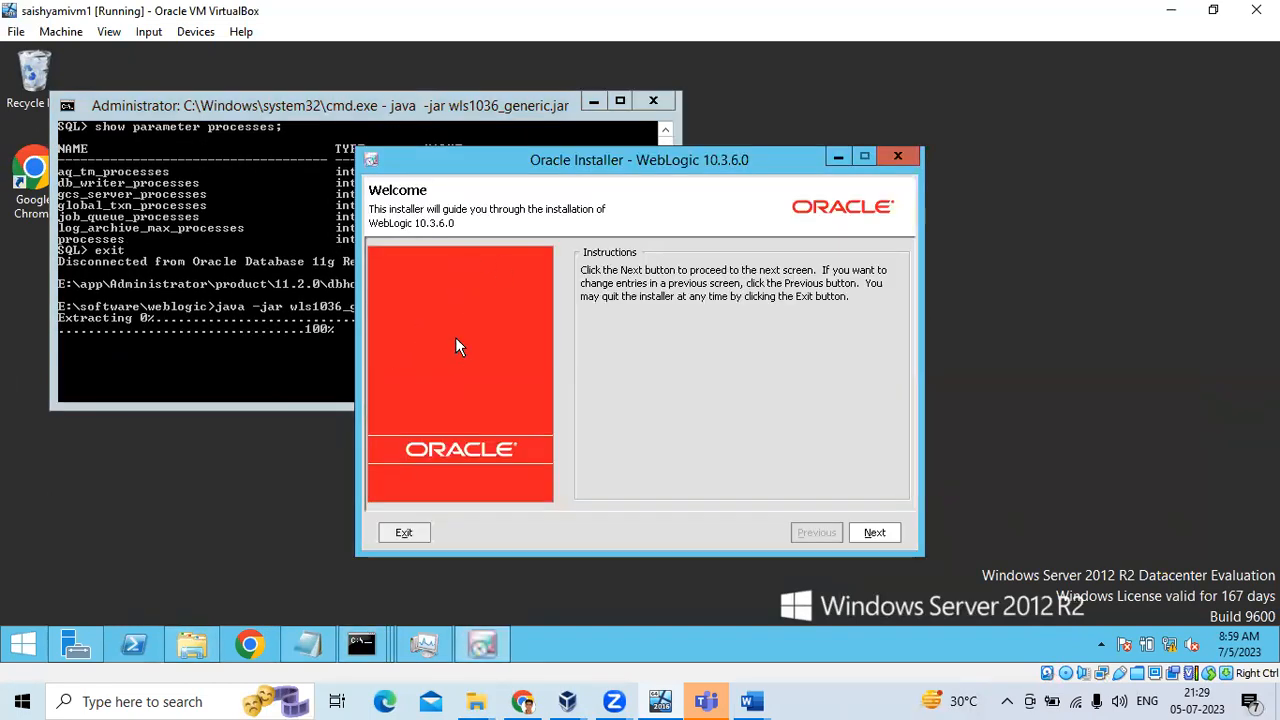
pyautogui.moveTo(761, 155); pyautogui.dragTo(942, 135)
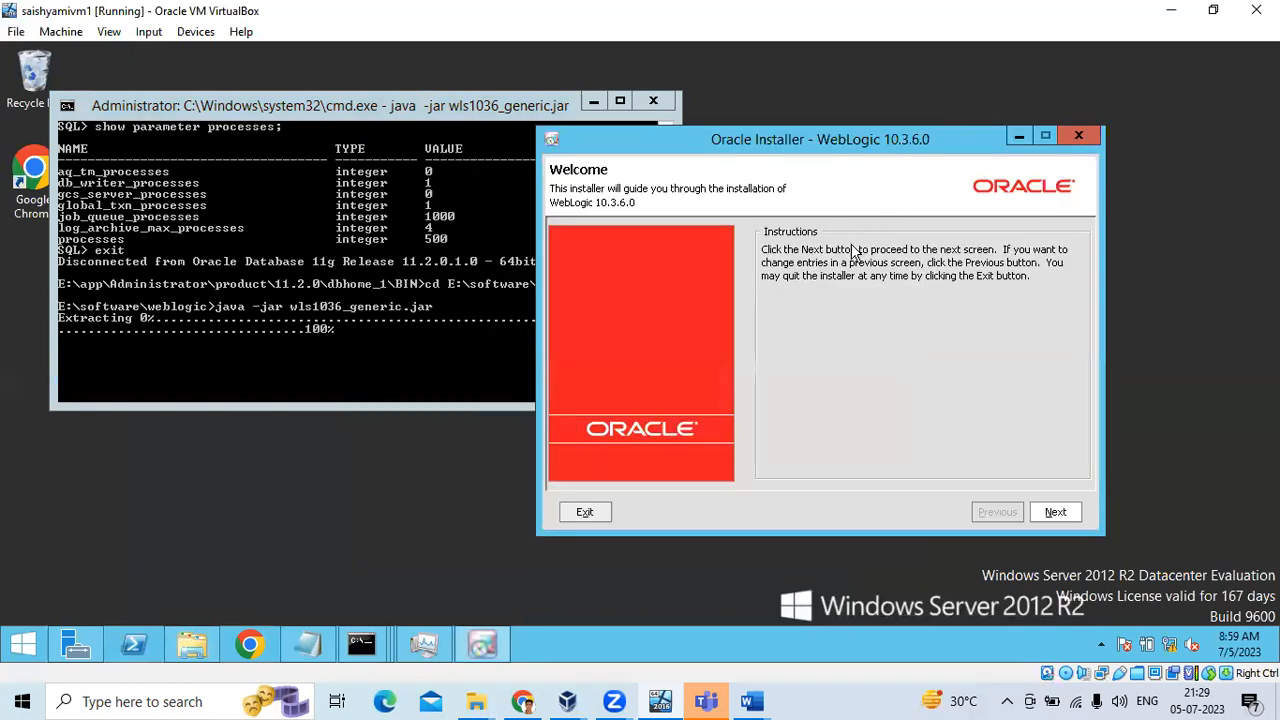
# - Proceed past the Welcome screen and create a new Middleware Home in C:\Oracle\Middleware
pyautogui.click(1066, 513)
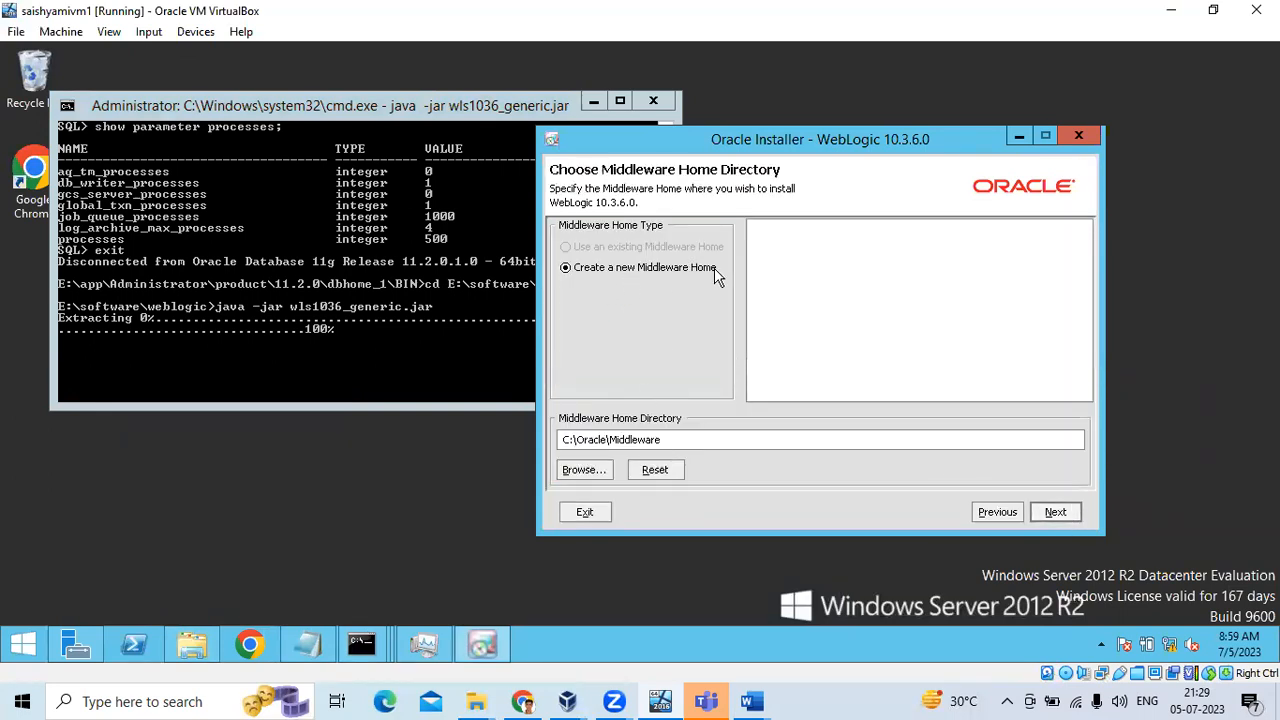
pyautogui.moveTo(690, 442)
pyautogui.mouseDown()
pyautogui.moveTo(569, 440)
pyautogui.moveTo(677, 436)
pyautogui.mouseUp()
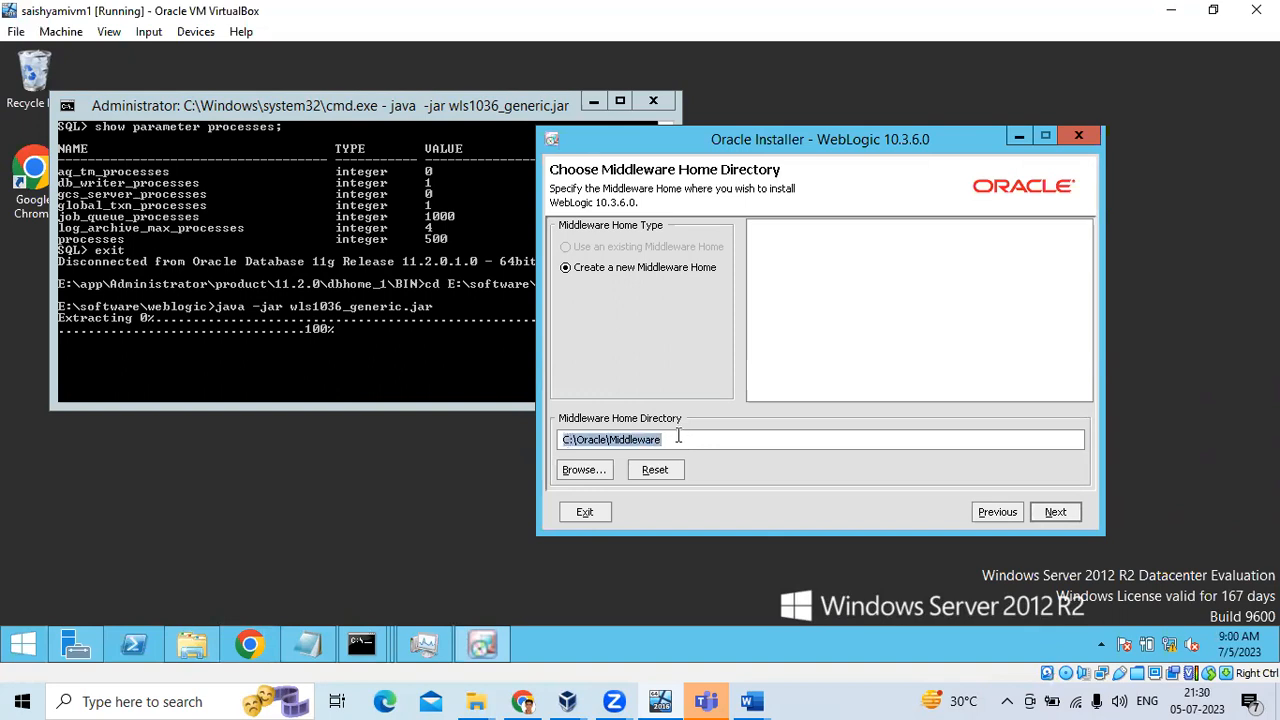
pyautogui.click(1073, 515)
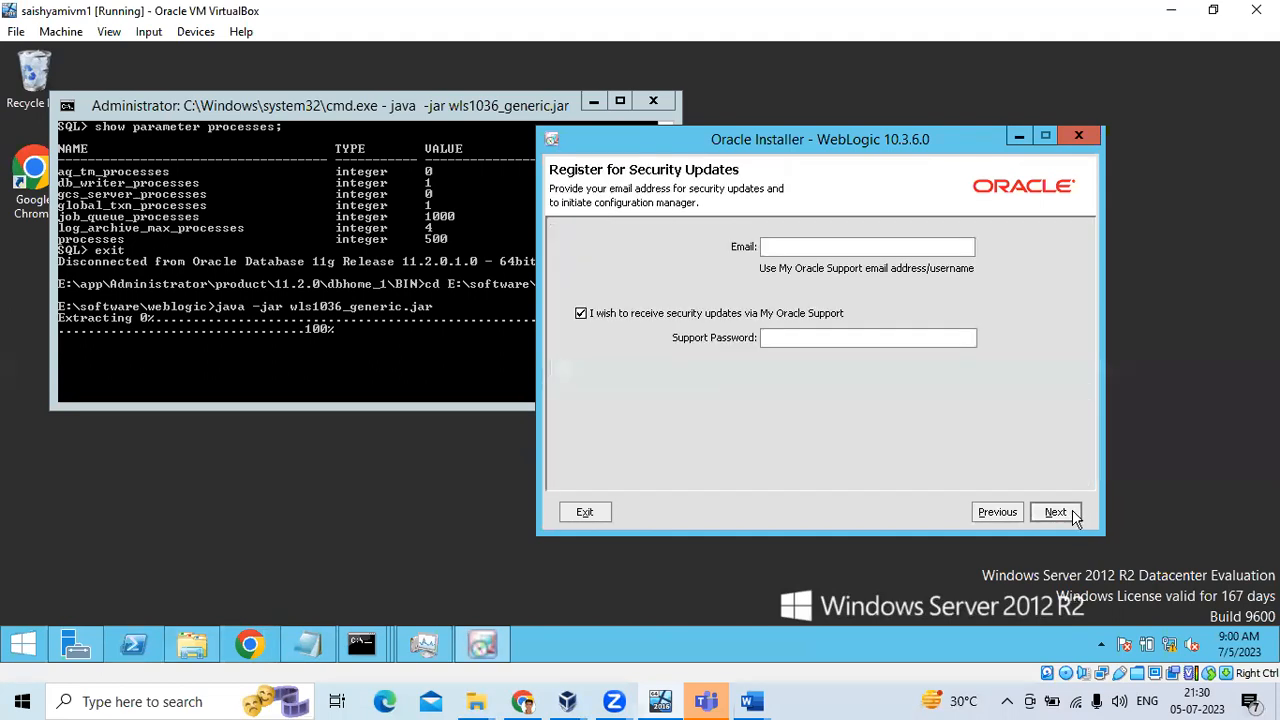
# - Decline security updates without giving an email address, and continue past the proxy settings by choosing to remain uninformed of security issues
pyautogui.click(581, 314)
pyautogui.click(779, 382)
pyautogui.click(581, 314)
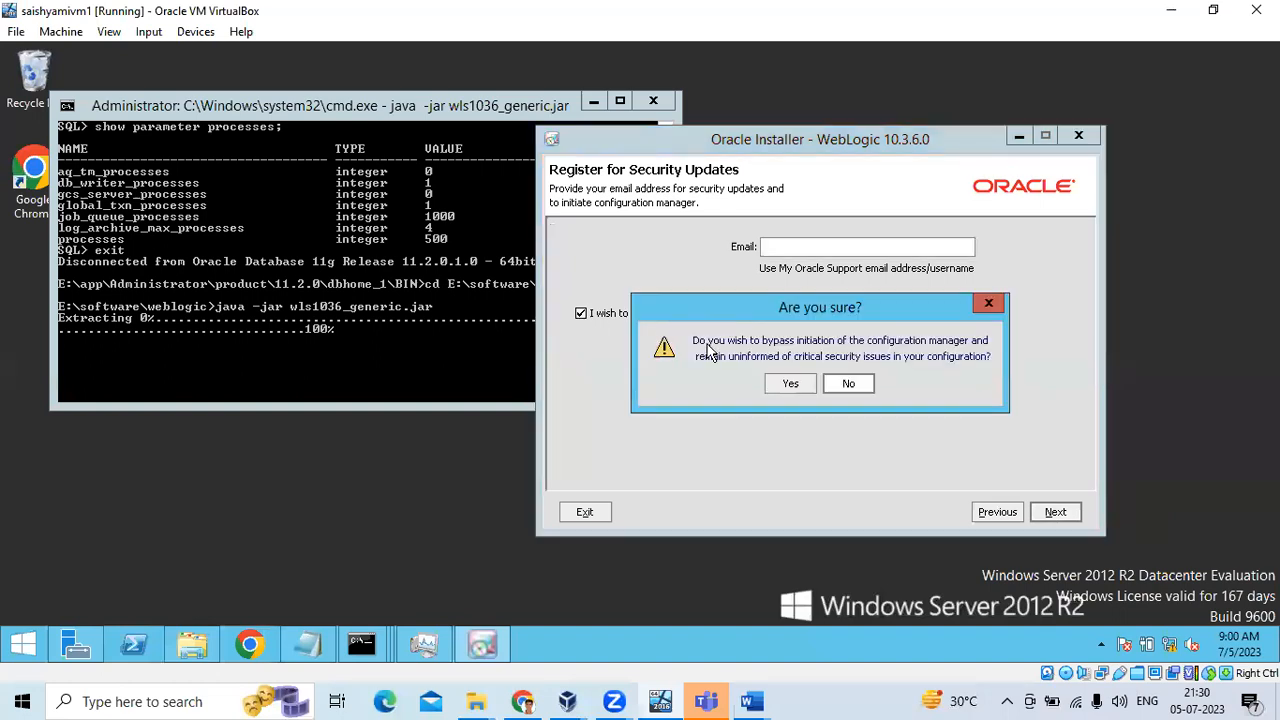
pyautogui.click(777, 384)
pyautogui.click(1050, 512)
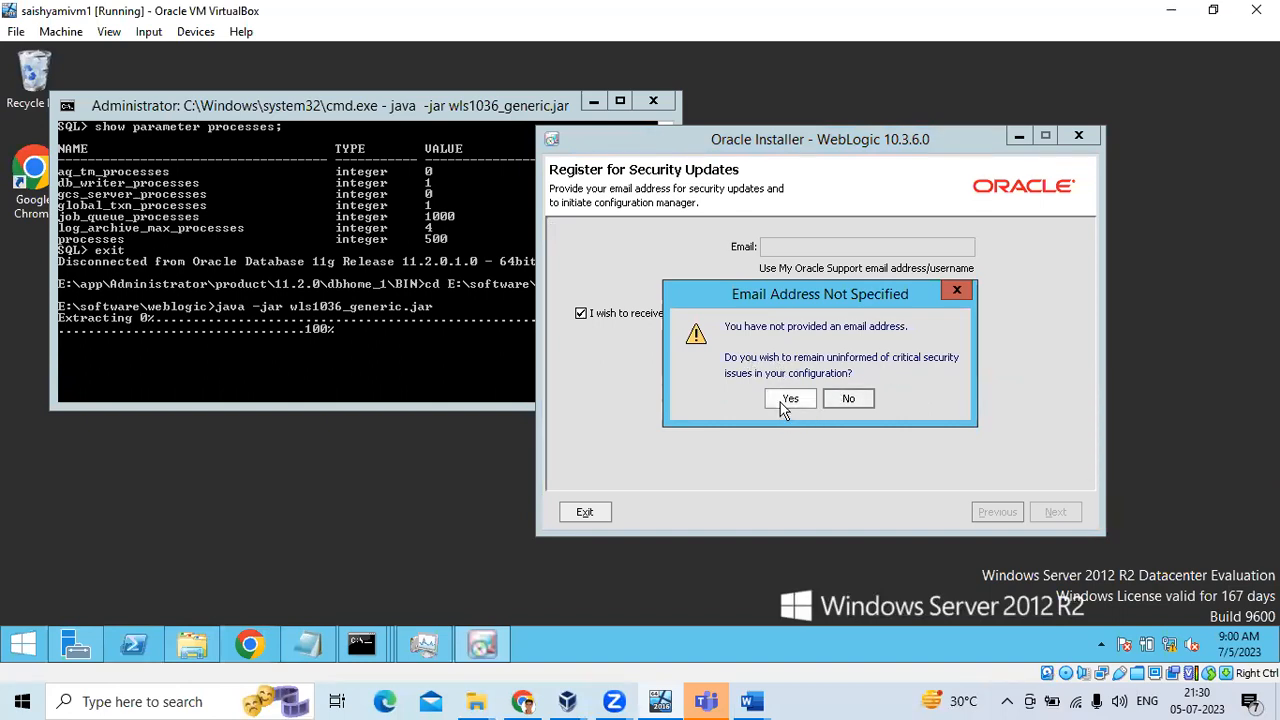
pyautogui.click(787, 400)
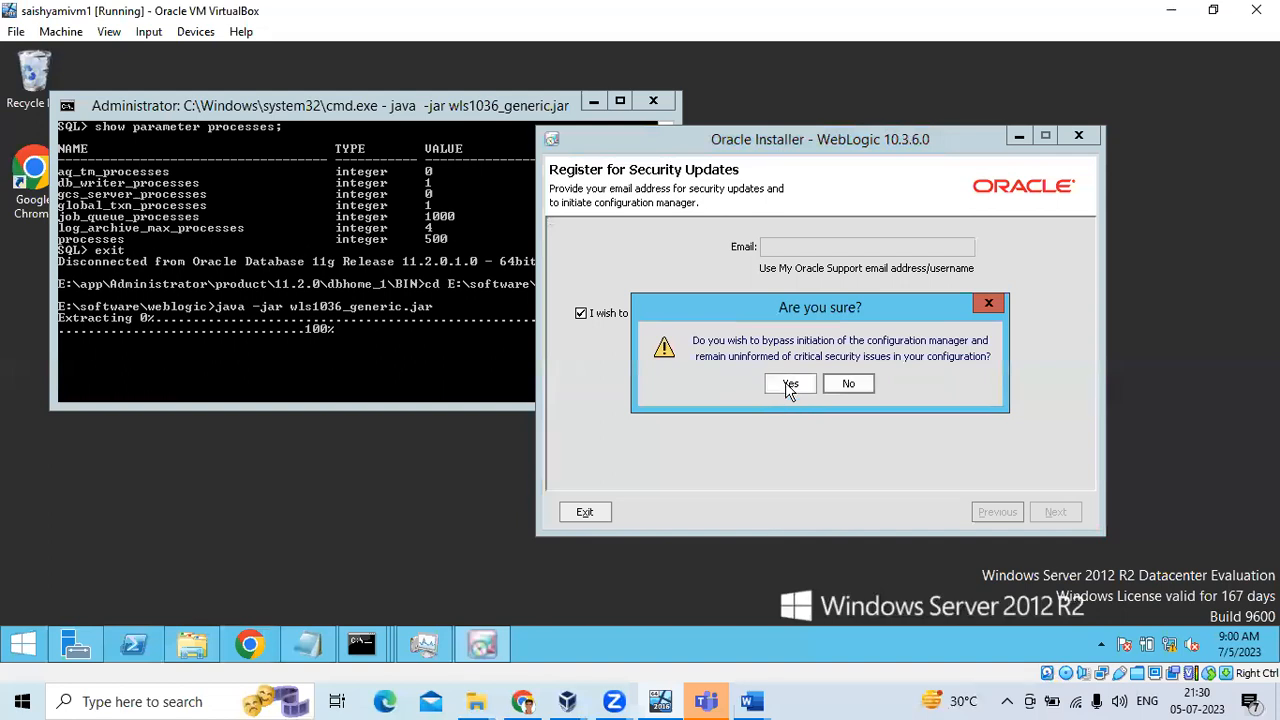
pyautogui.click(789, 386)
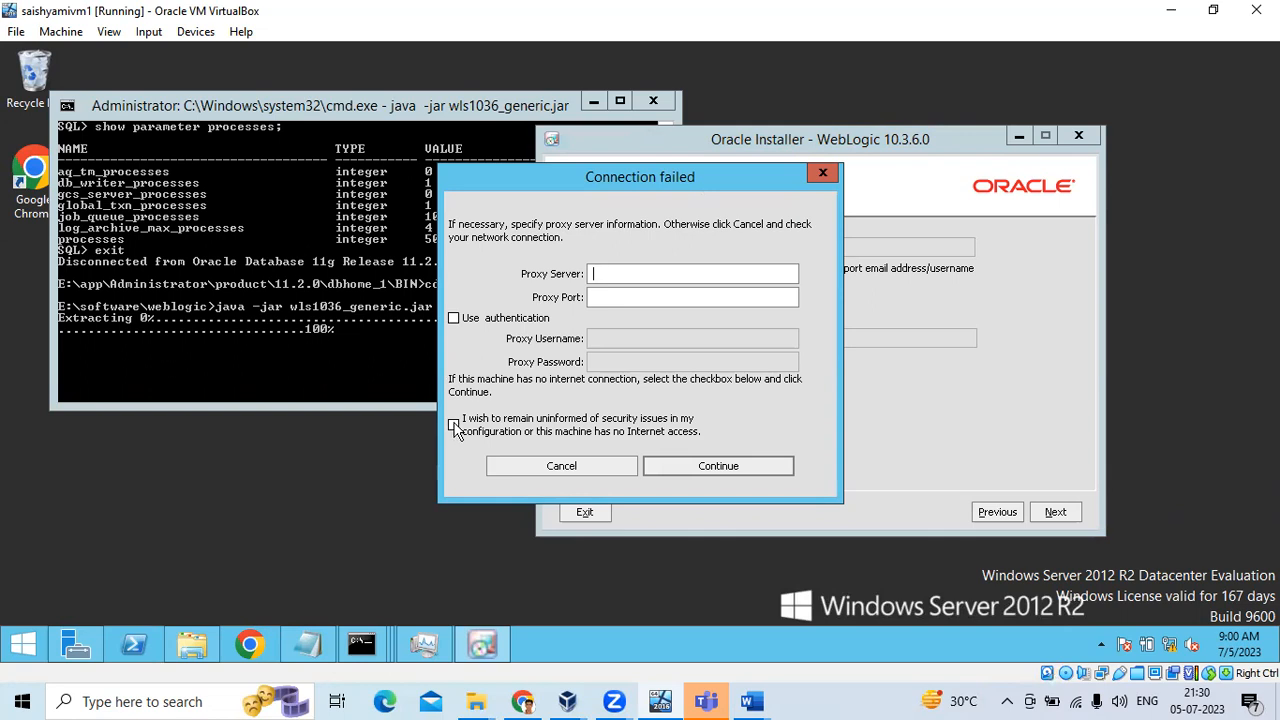
pyautogui.click(453, 425)
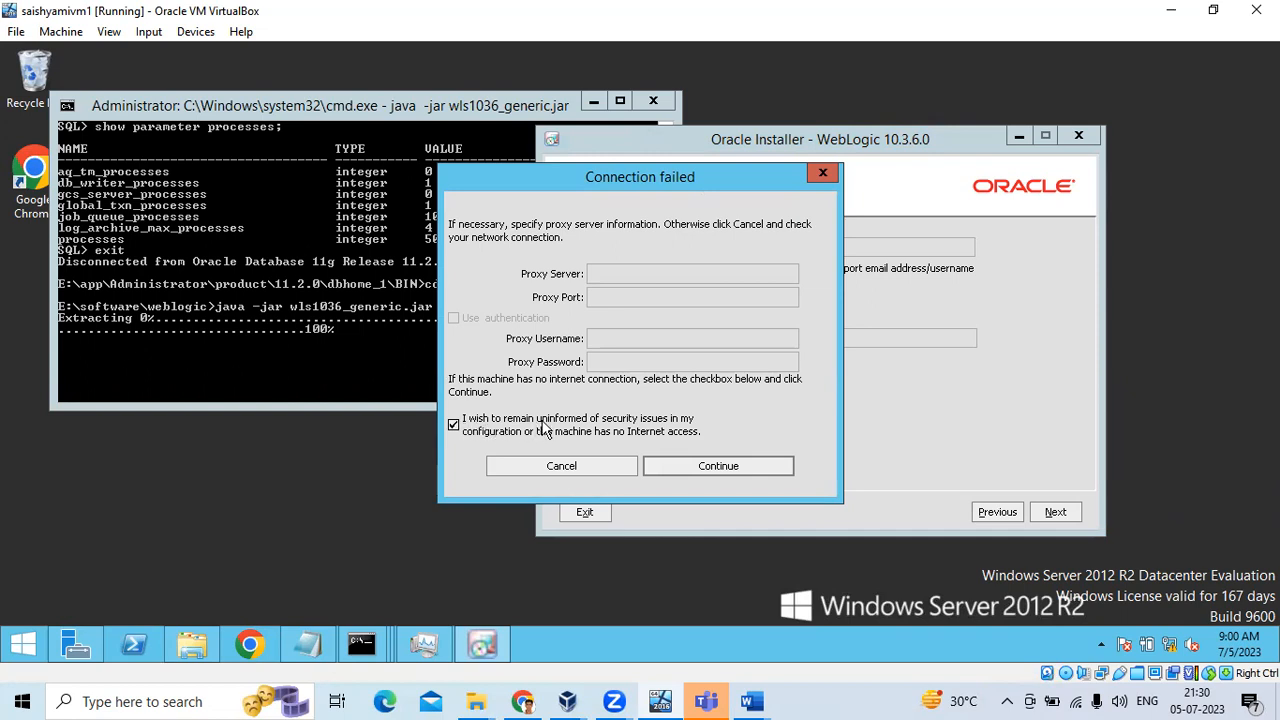
pyautogui.click(716, 466)
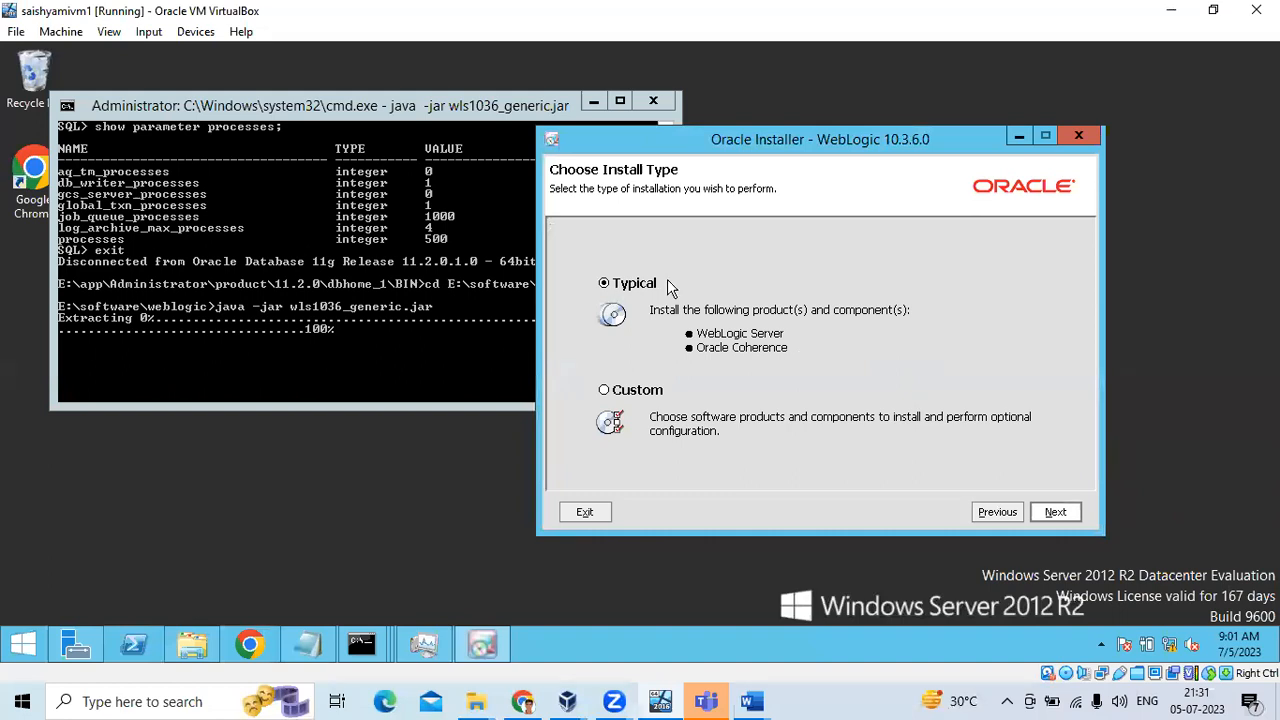
# - Accept the Typical install type and the local JDK Oracle 1.7.0_80
pyautogui.click(1052, 512)
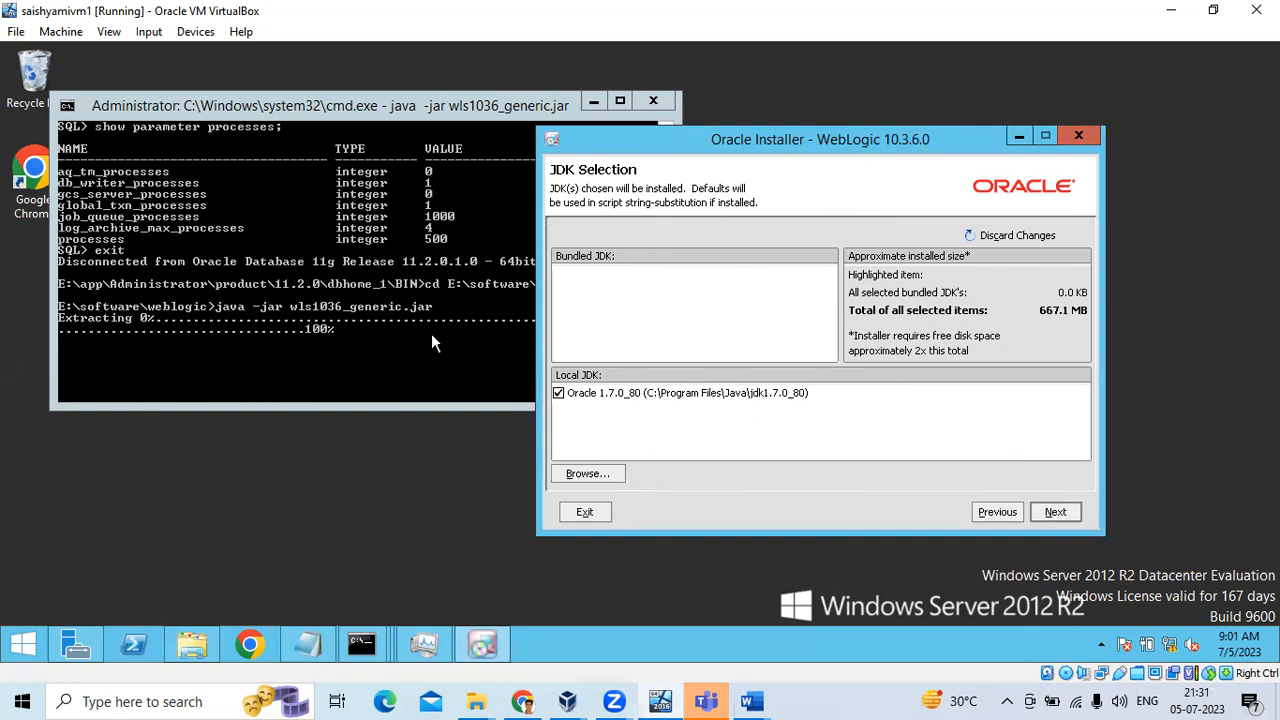
pyautogui.click(1055, 512)
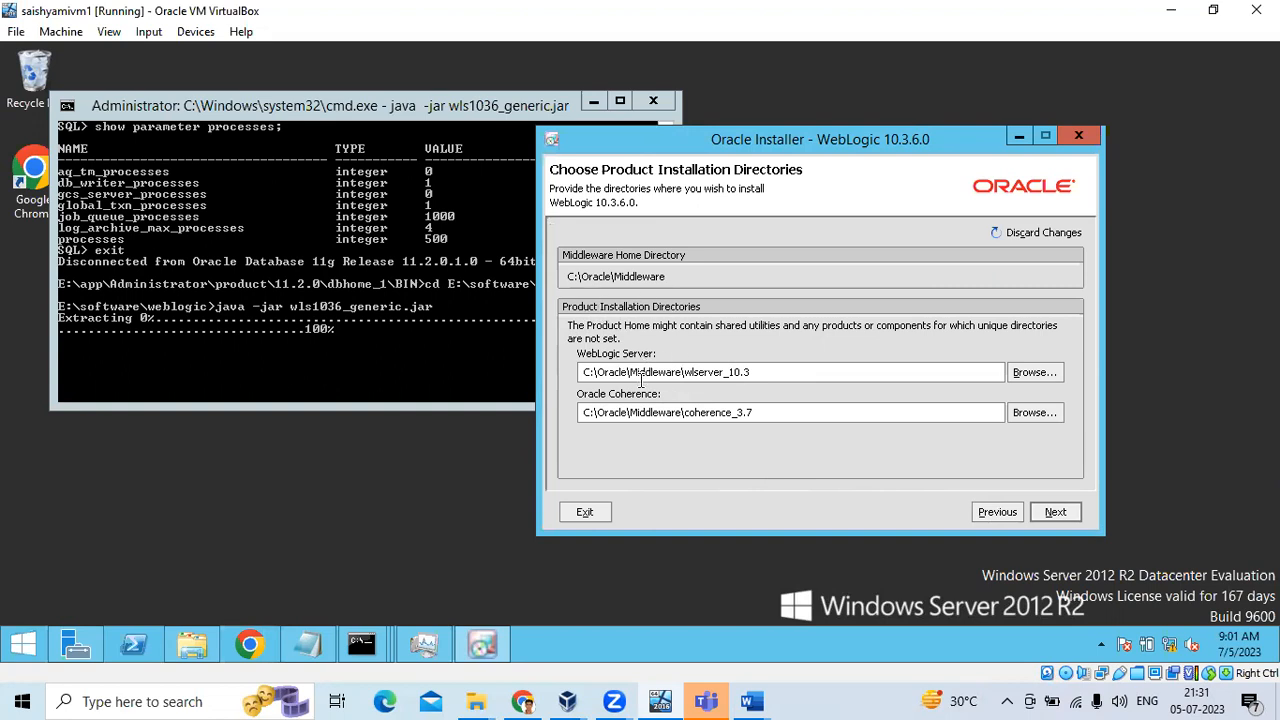
# - Accept the wlserver_10.3 and coherence_3.7 product directories under C:\Oracle\Middleware and keep the "All Users" Start Menu folder for shortcuts
pyautogui.moveTo(631, 372); pyautogui.dragTo(601, 364)
pyautogui.click(602, 363)
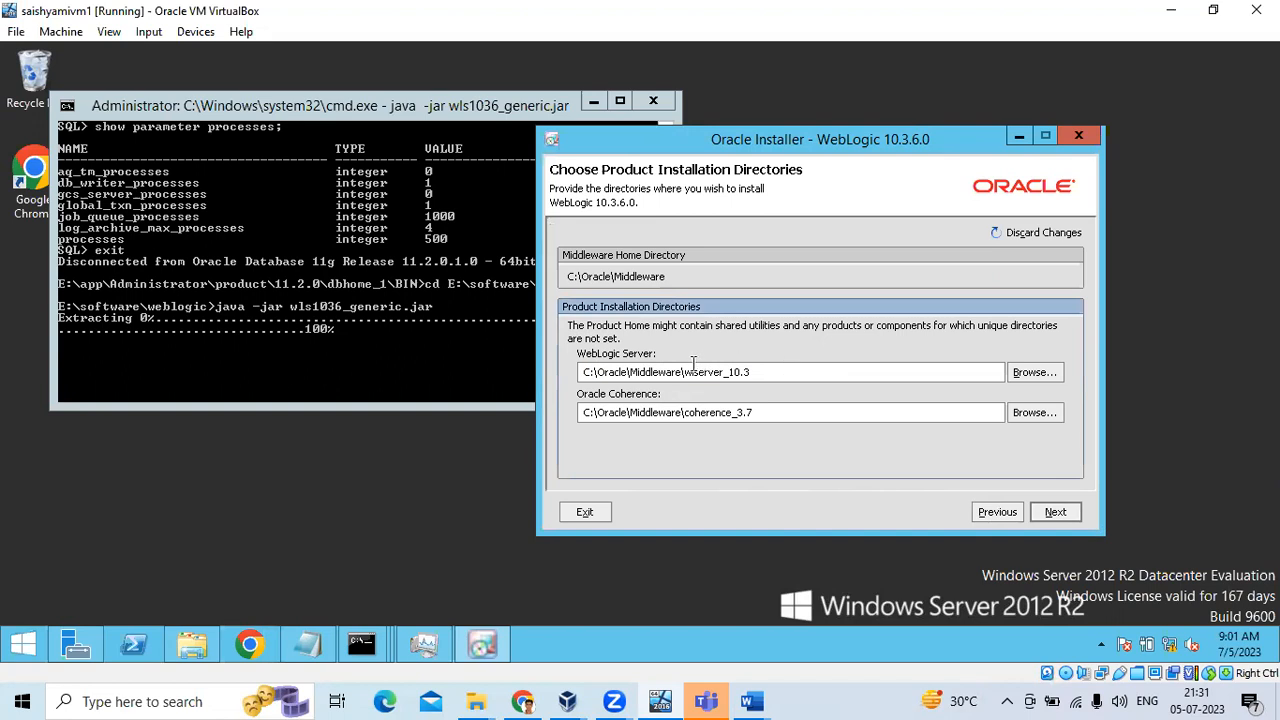
pyautogui.tripleClick(694, 364)
pyautogui.click(773, 372)
pyautogui.click(1052, 511)
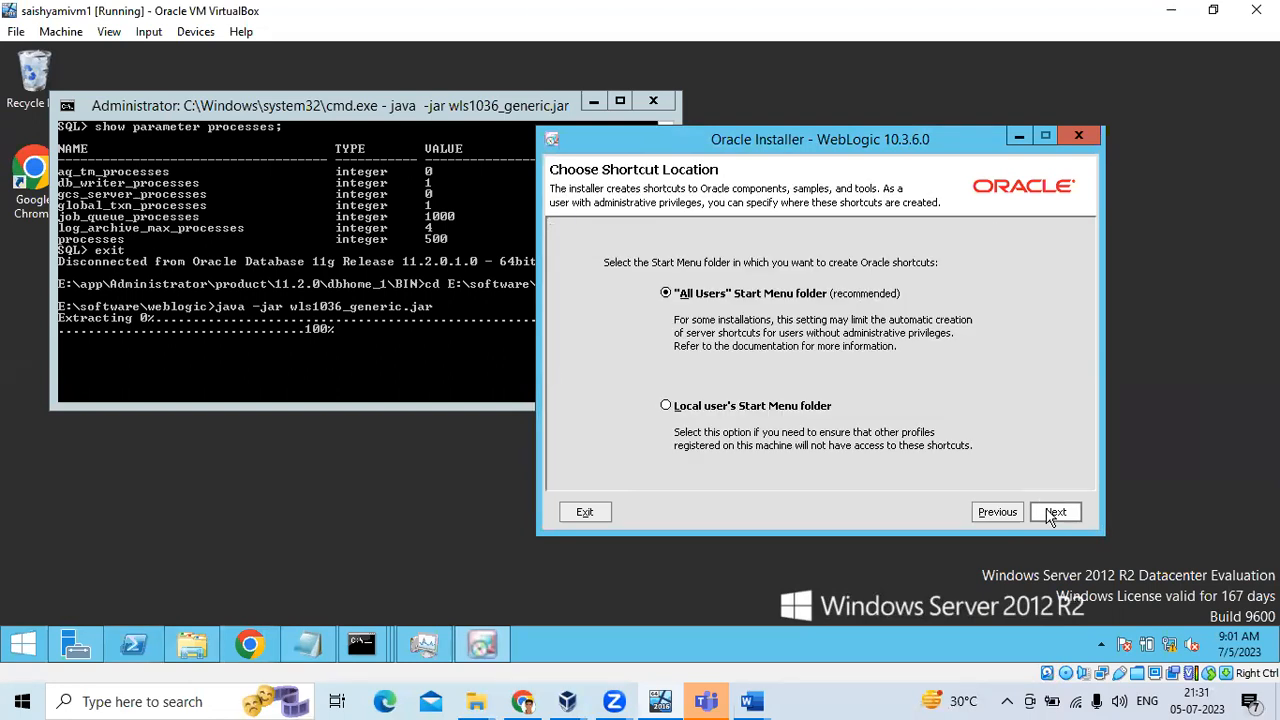
pyautogui.click(1052, 513)
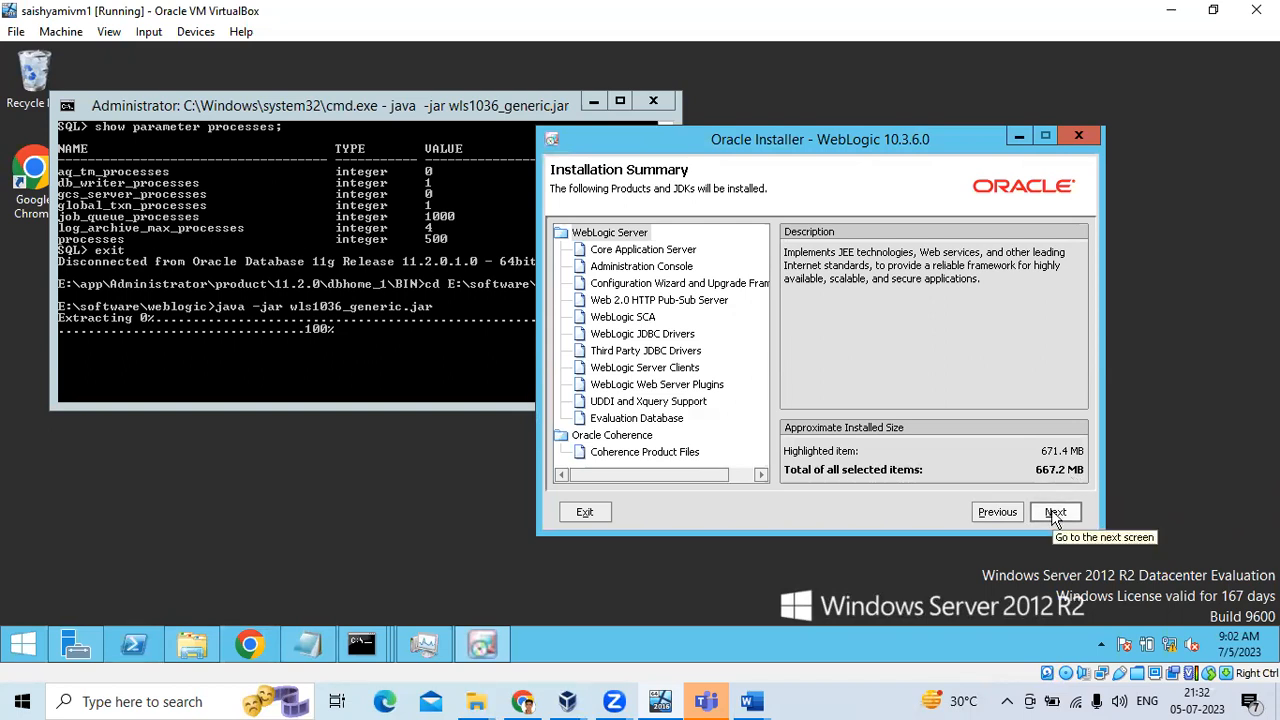
# - Start the installation from the summary and finish the installer with Run Quickstart enabled
pyautogui.click(1055, 514)
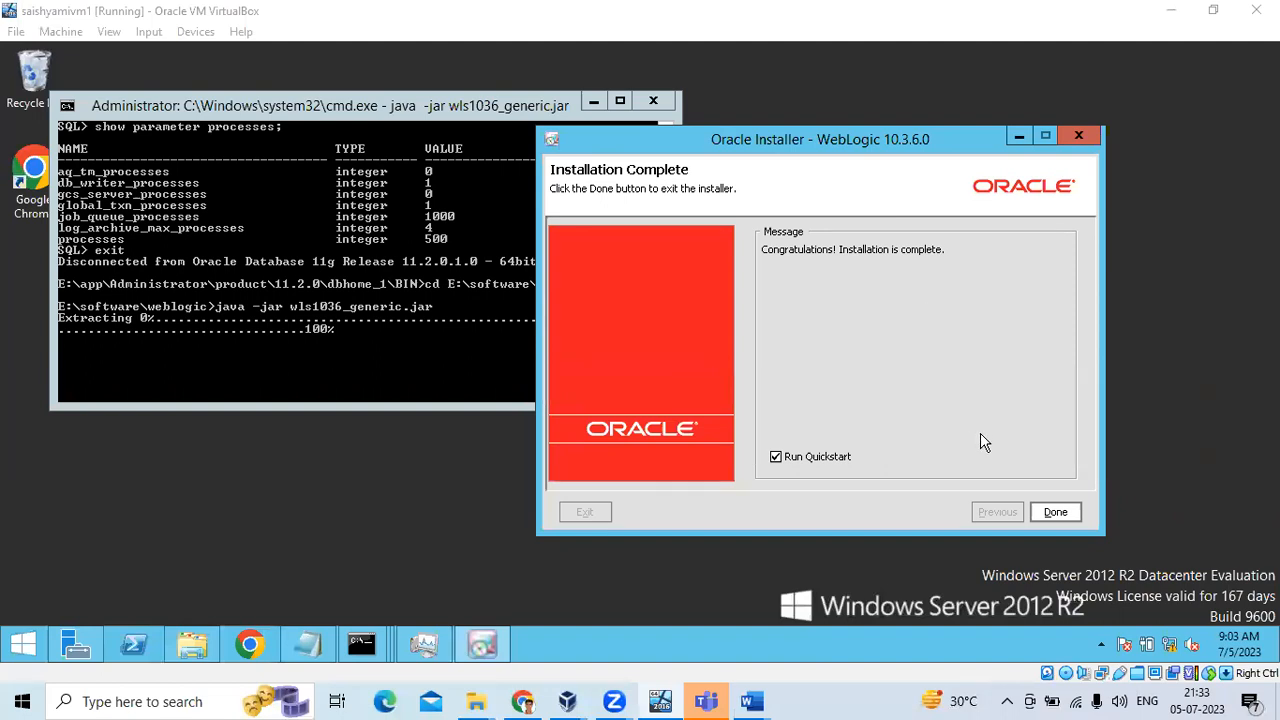
pyautogui.click(1057, 516)
pyautogui.click(1057, 516)
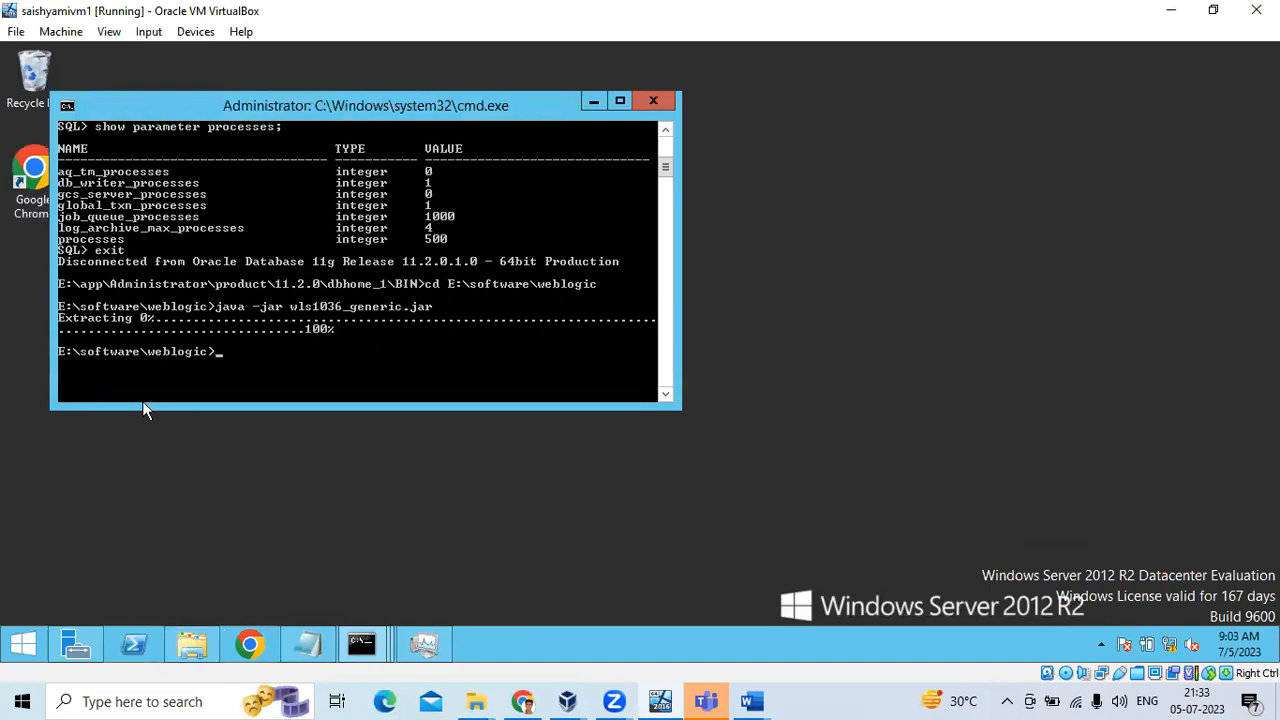
# - Browse to the installed WebLogic folder C:\Oracle\Middleware\wlserver_10.3 in File Explorer
pyautogui.click(23, 644)
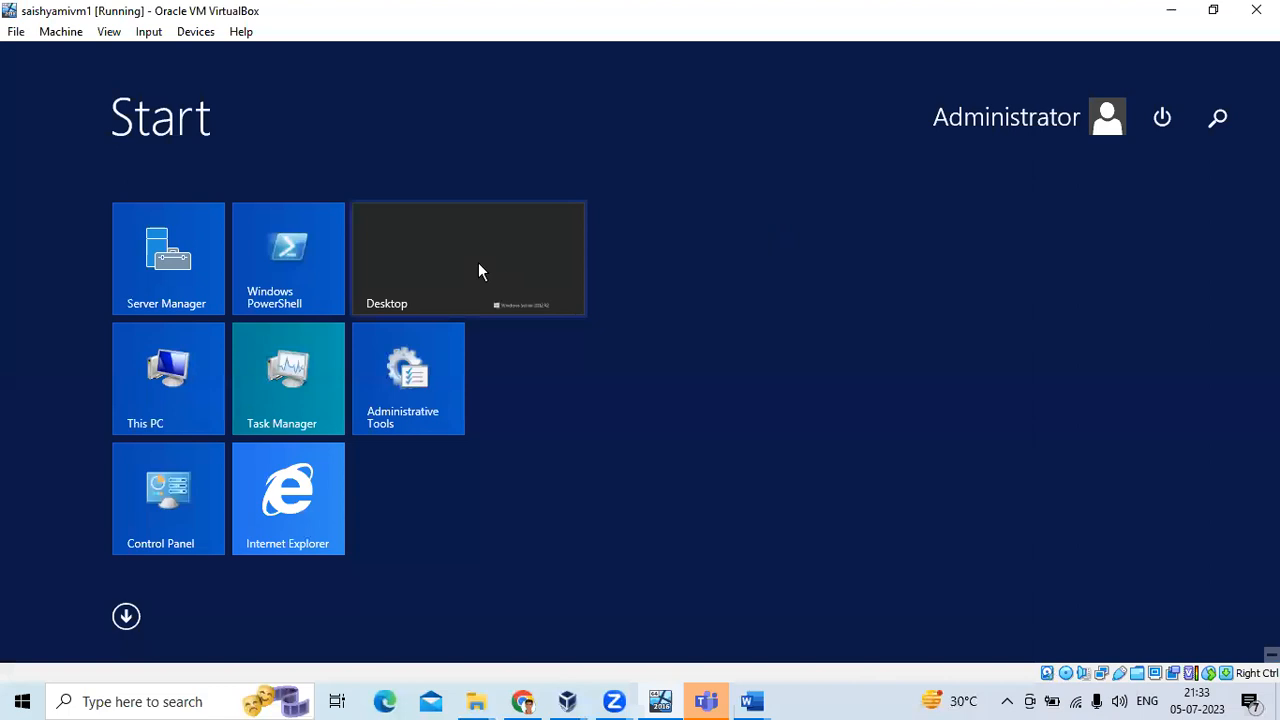
pyautogui.click(521, 466)
pyautogui.click(205, 646)
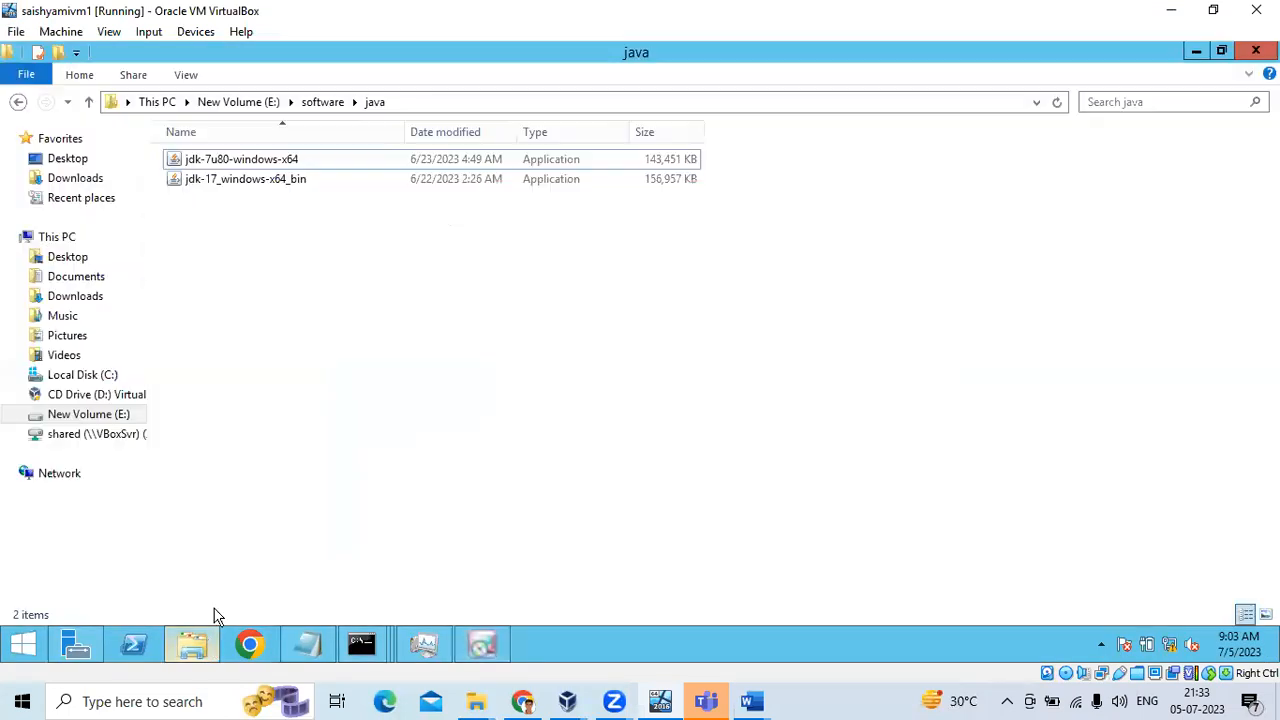
pyautogui.click(92, 375)
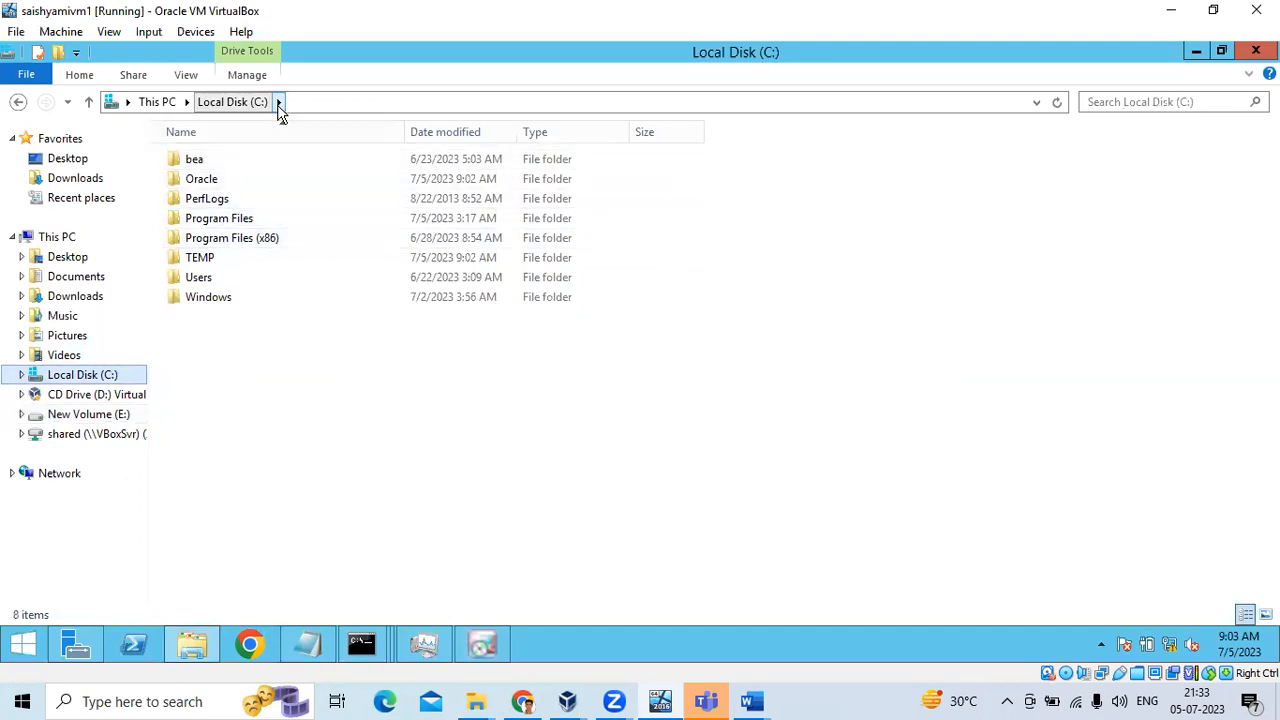
pyautogui.doubleClick(203, 182)
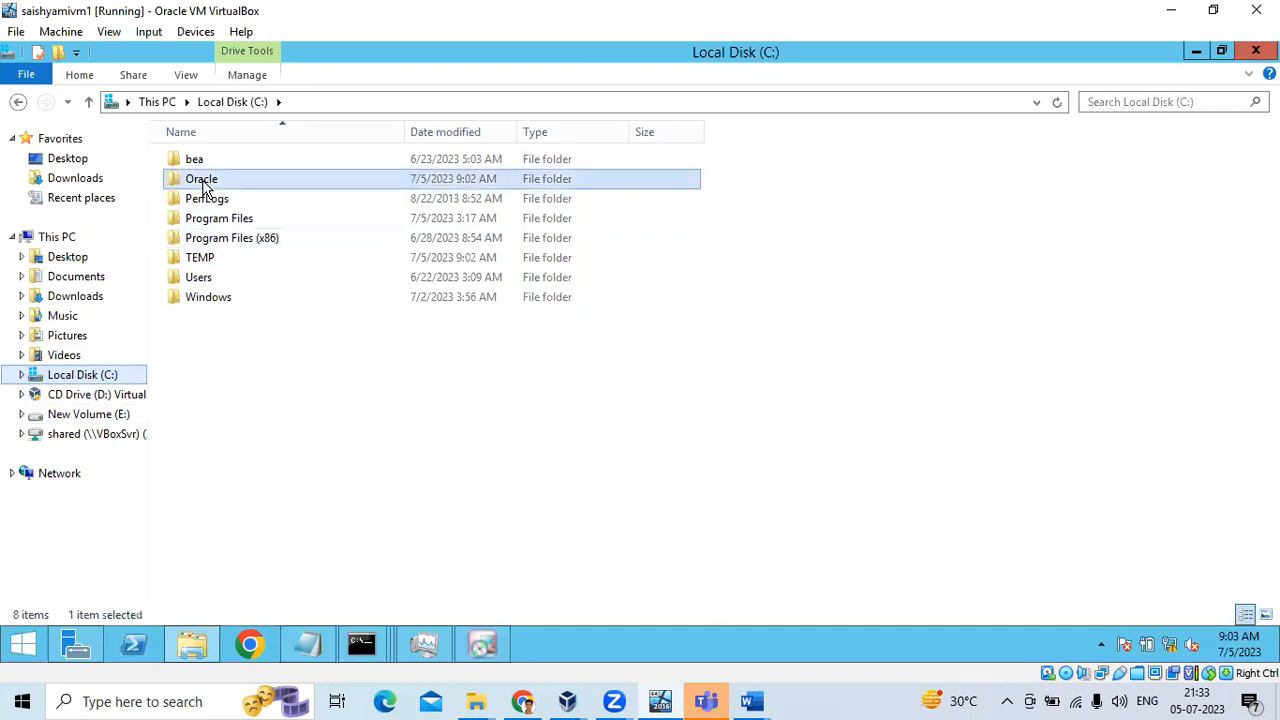
pyautogui.doubleClick(205, 163)
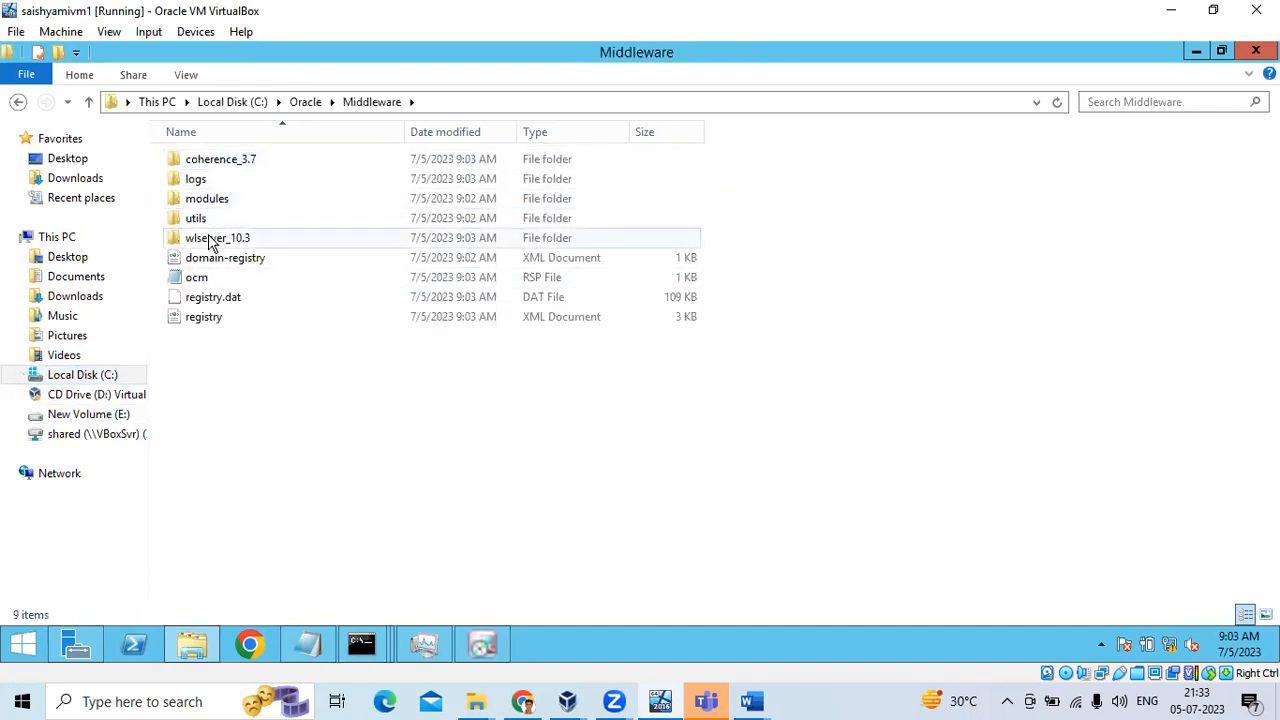
pyautogui.click(212, 243)
pyautogui.doubleClick(212, 243)
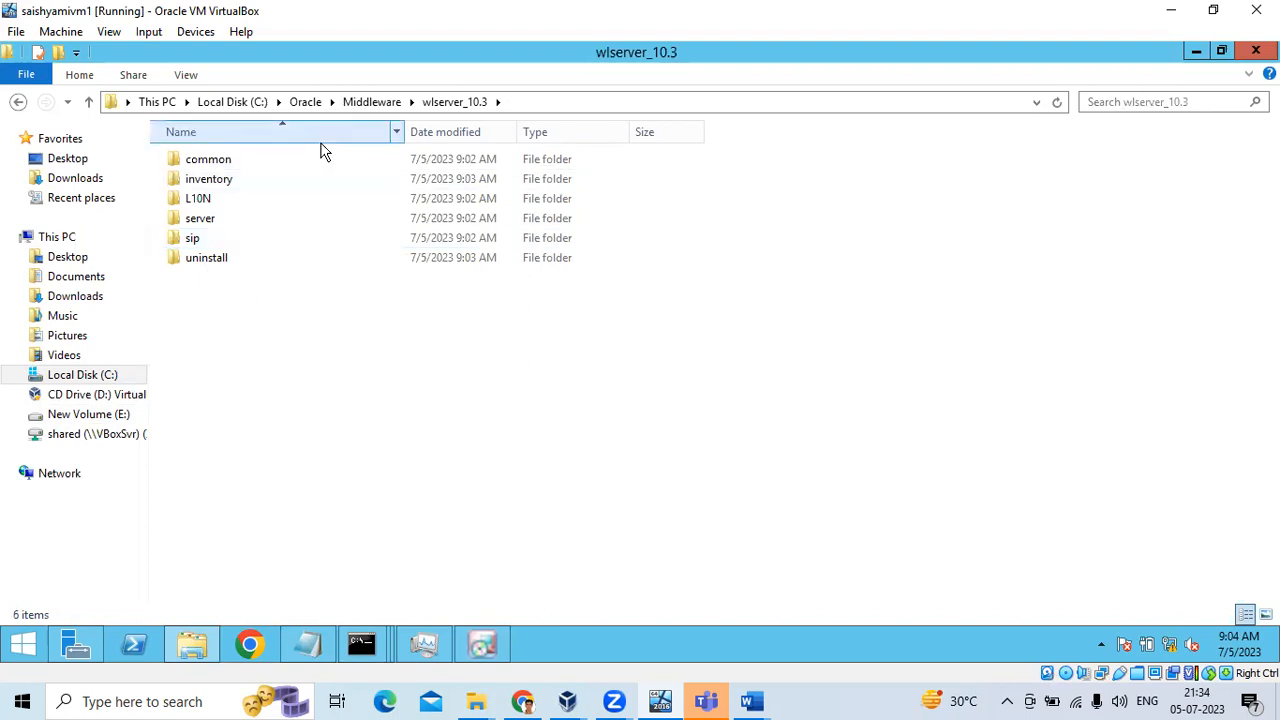
# - Examine the server and common folders inside wlserver_10.3 and return to the Middleware folder
pyautogui.doubleClick(203, 228)
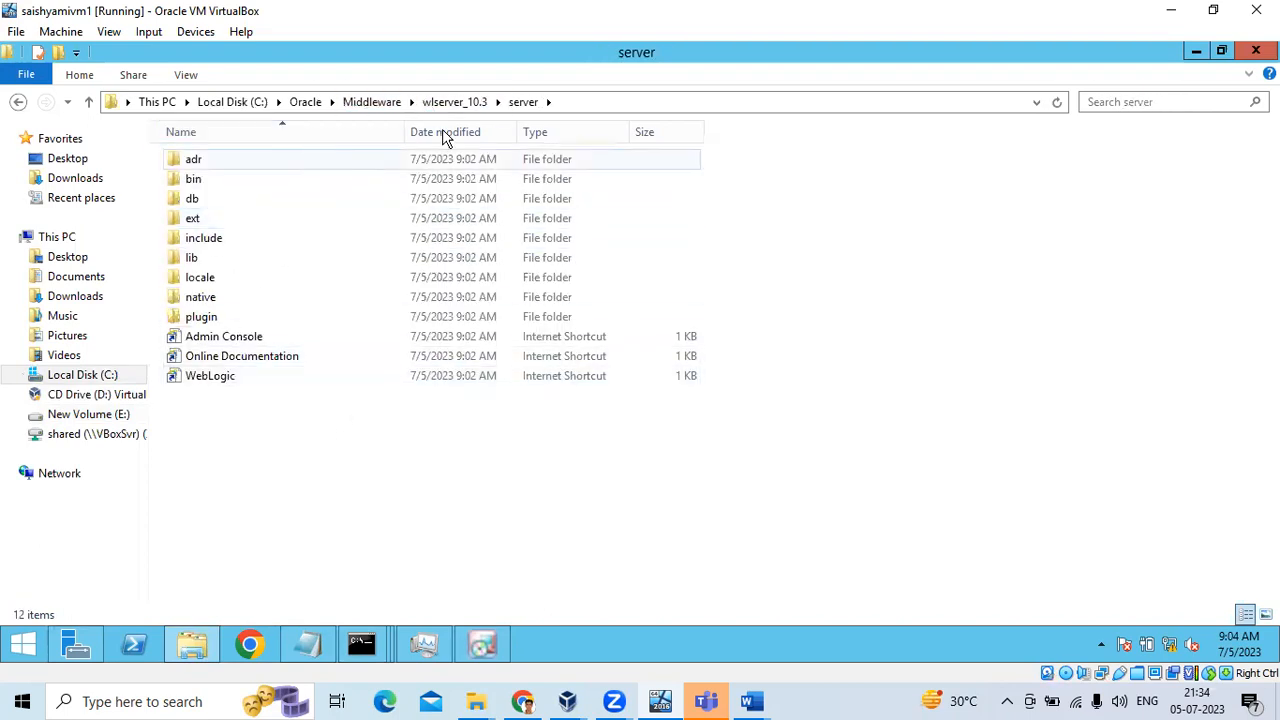
pyautogui.click(455, 102)
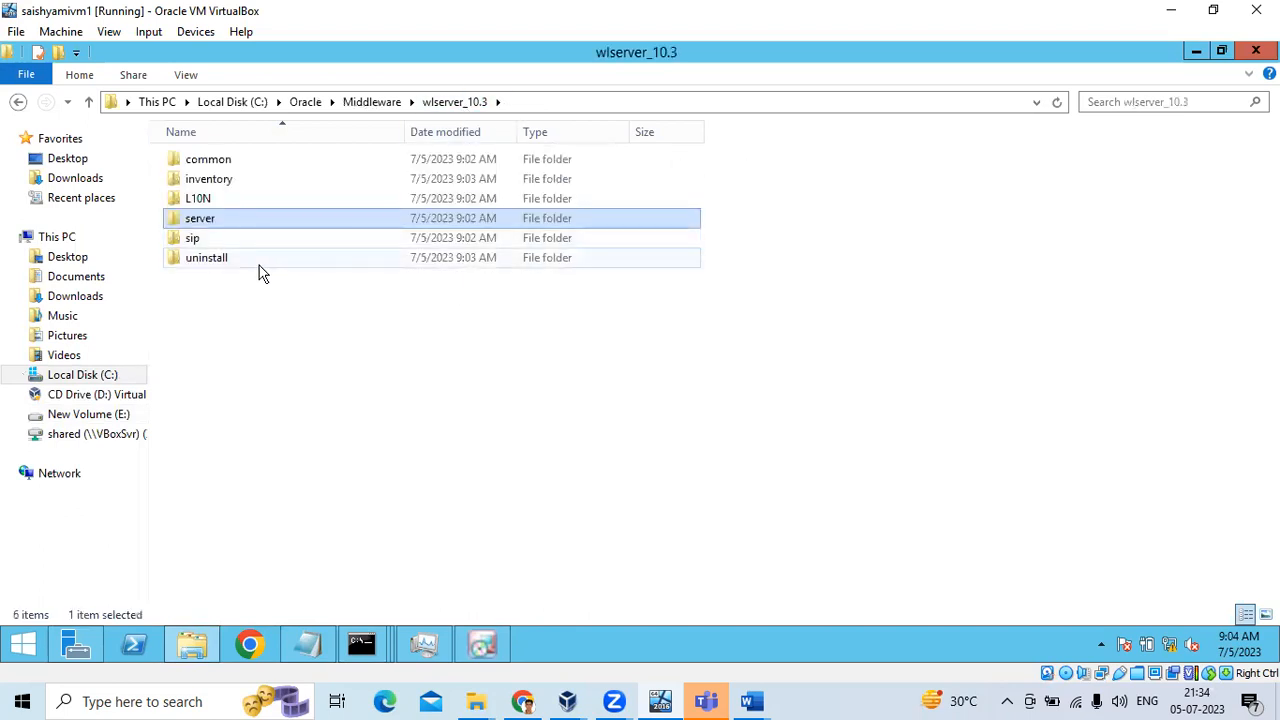
pyautogui.doubleClick(225, 165)
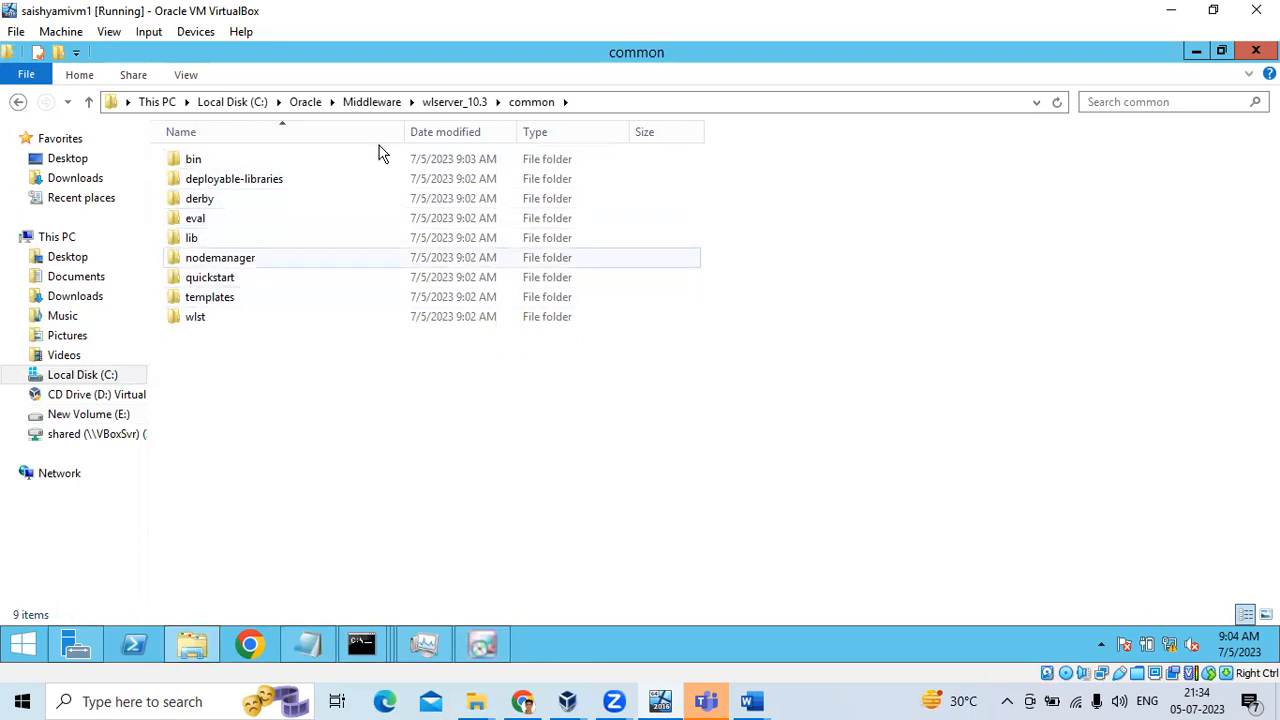
pyautogui.click(453, 104)
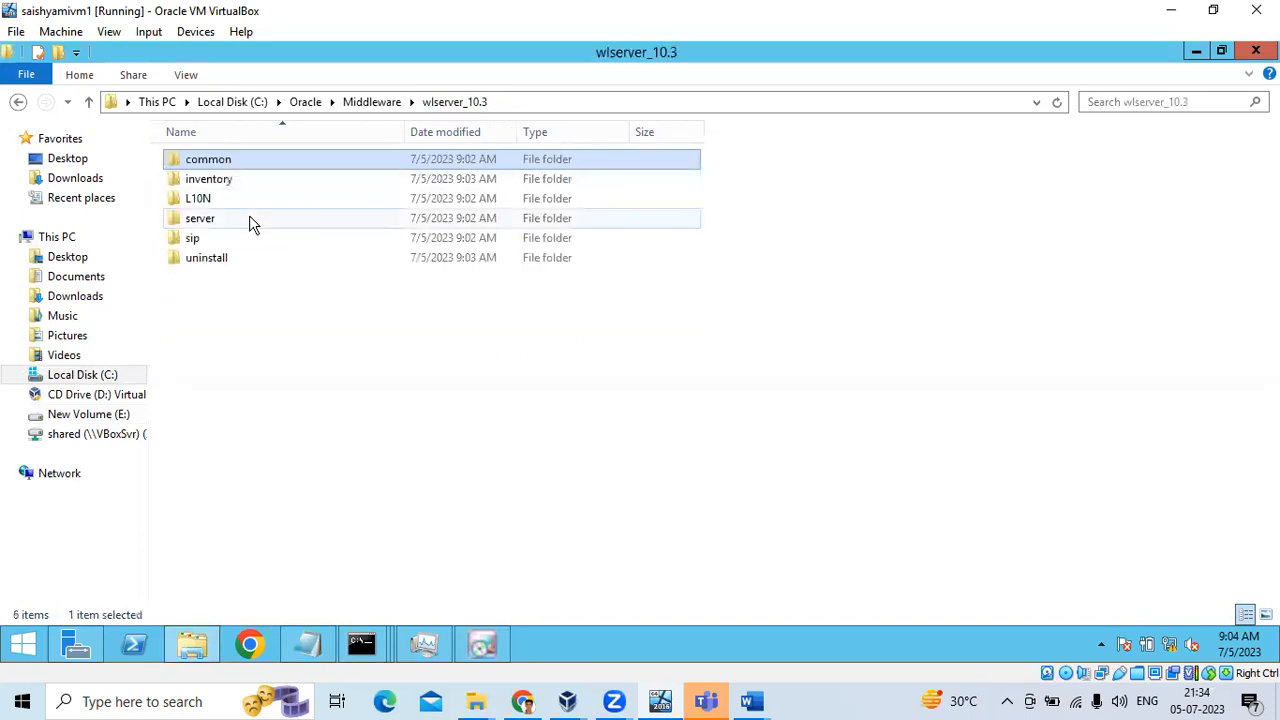
pyautogui.doubleClick(199, 217)
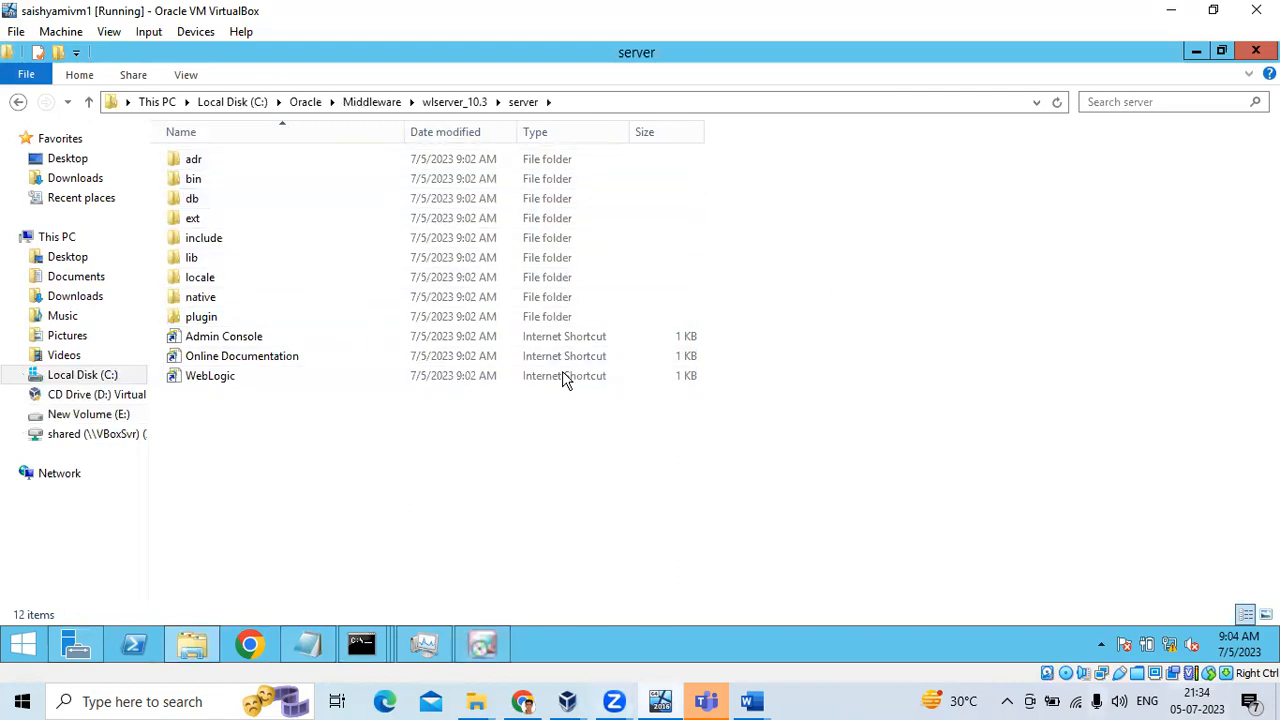
pyautogui.click(371, 102)
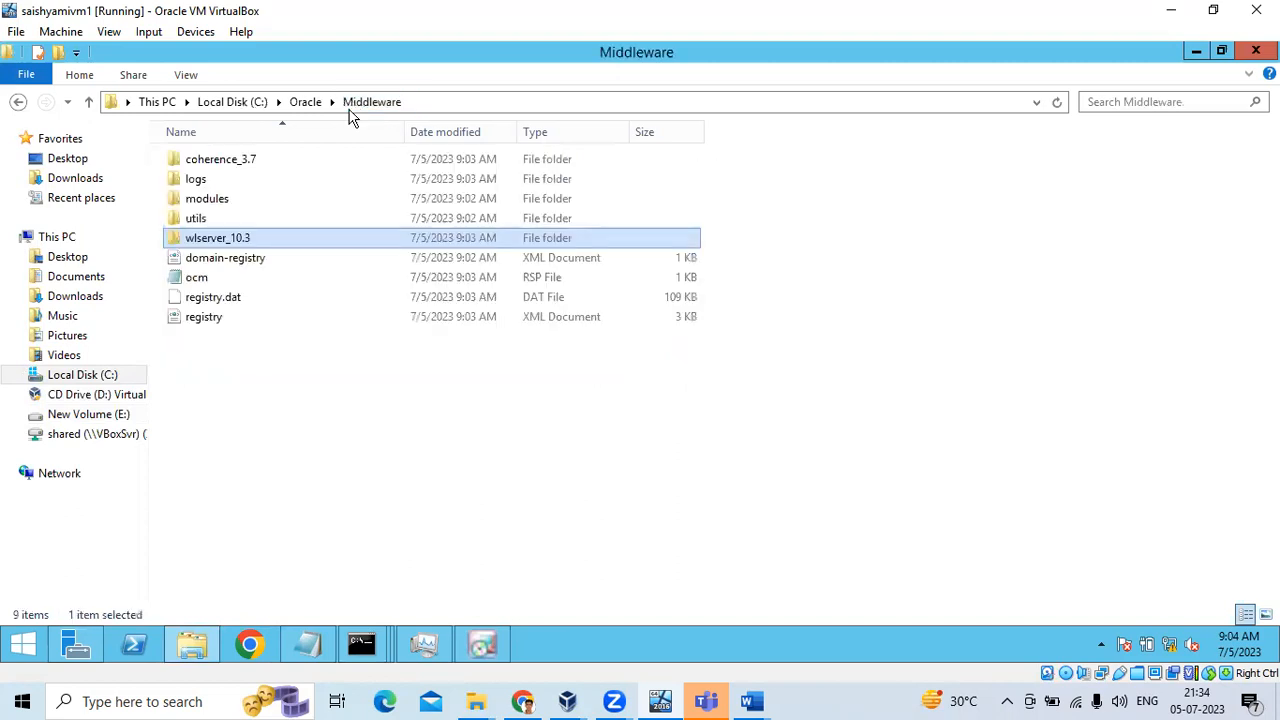